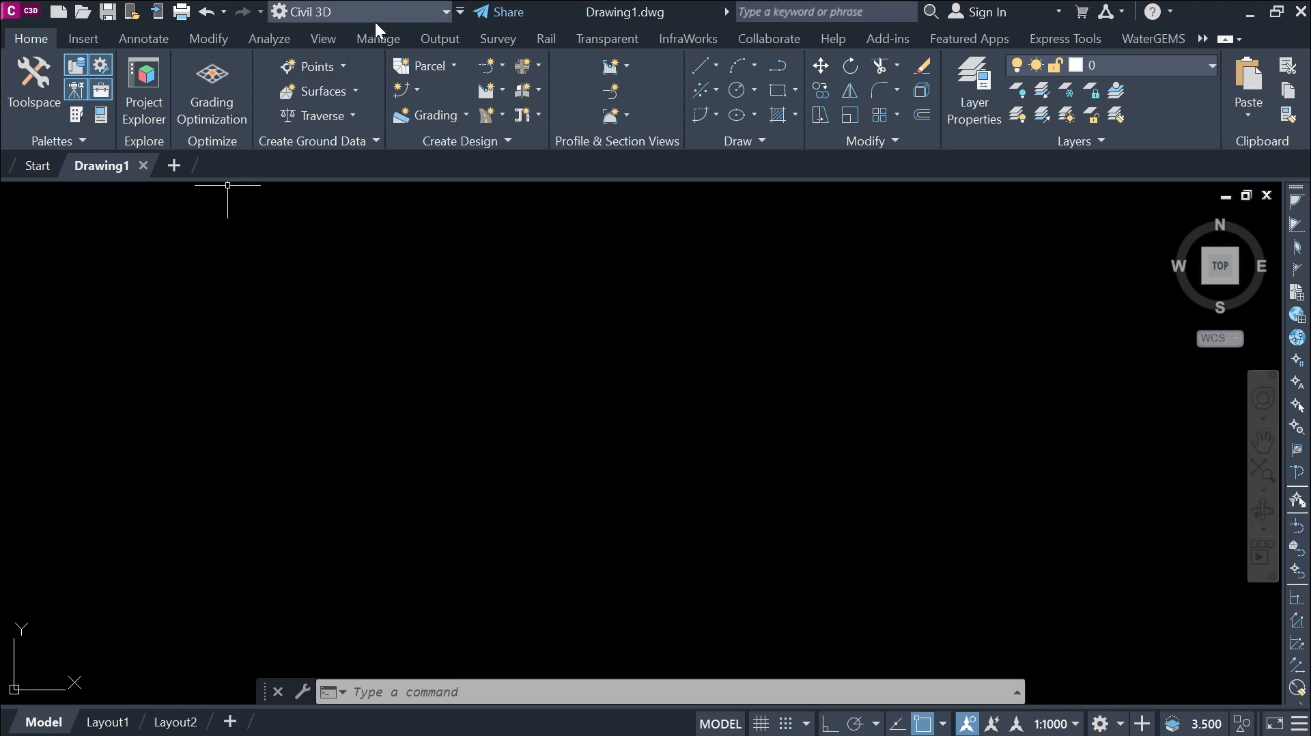
# Switch the workspace to Drafting & Annotation
pyautogui.click(1120, 724)
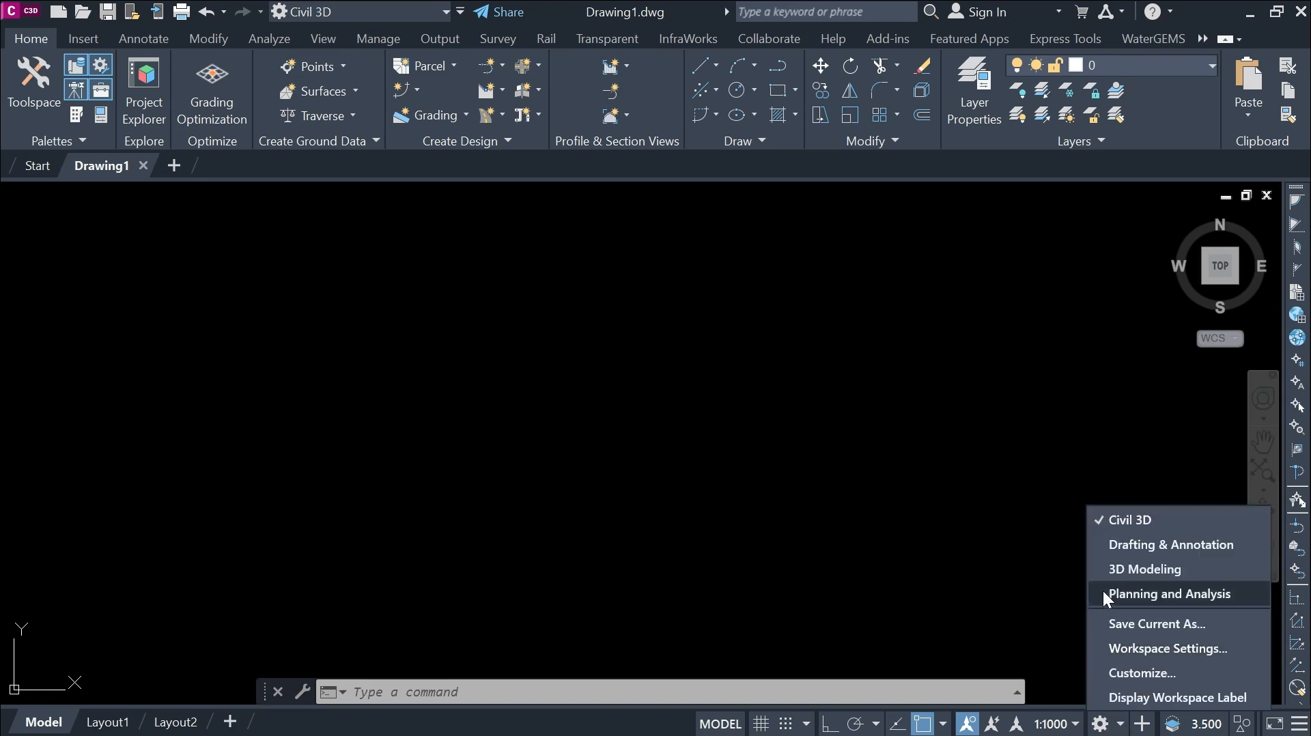
pyautogui.click(1144, 548)
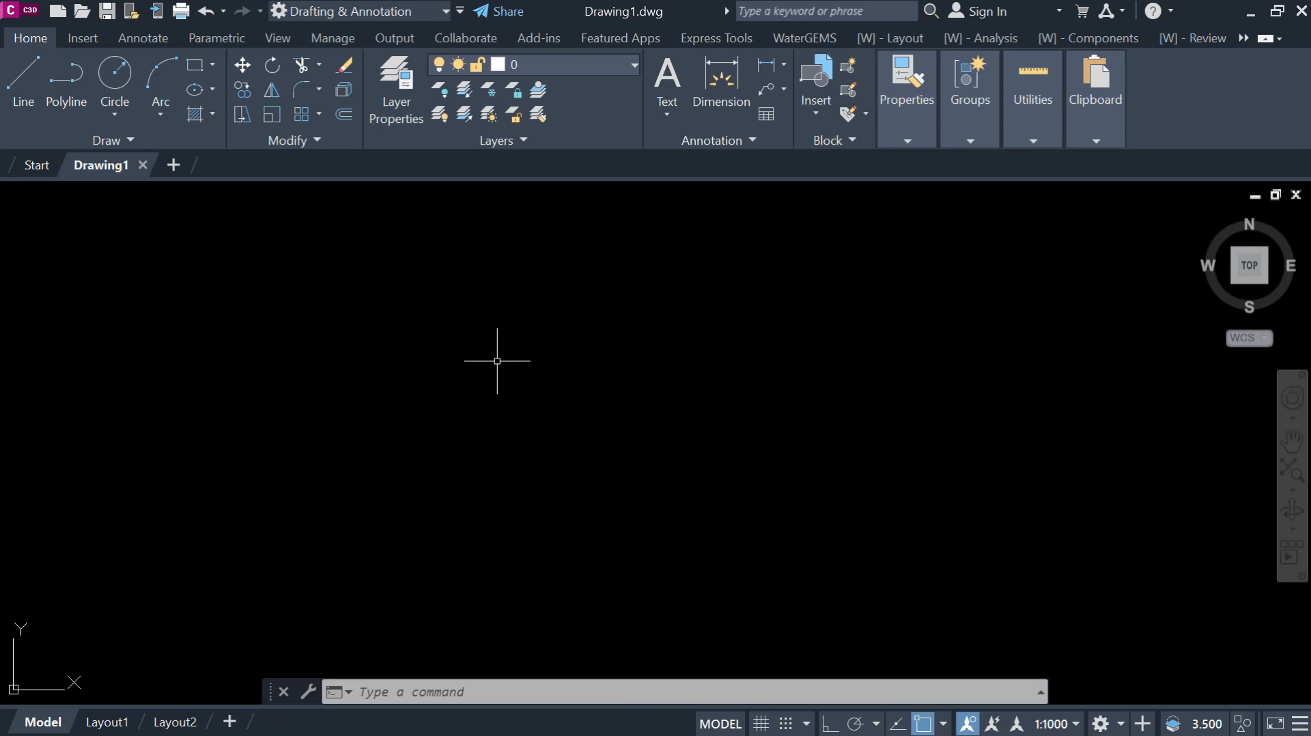
# Configure the drawing units with Decimal length type and International lighting units
pyautogui.write('u')
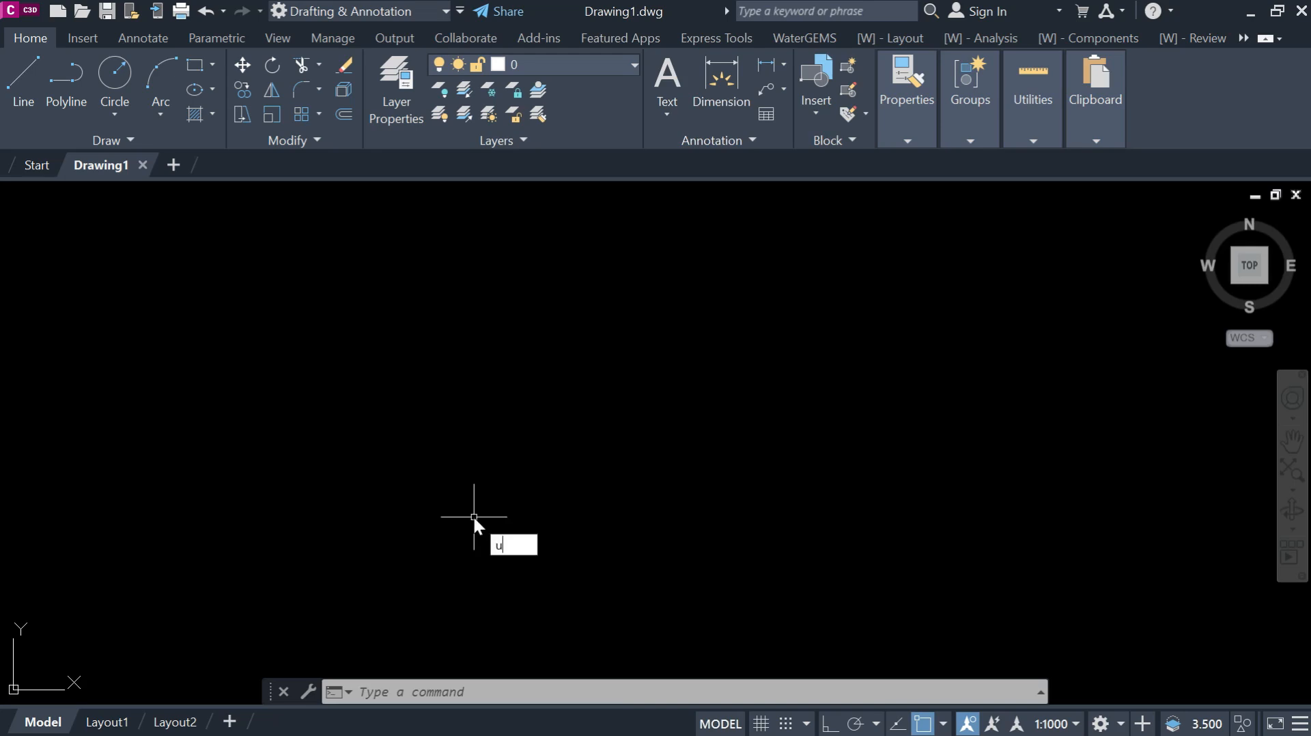
pyautogui.write('nits')
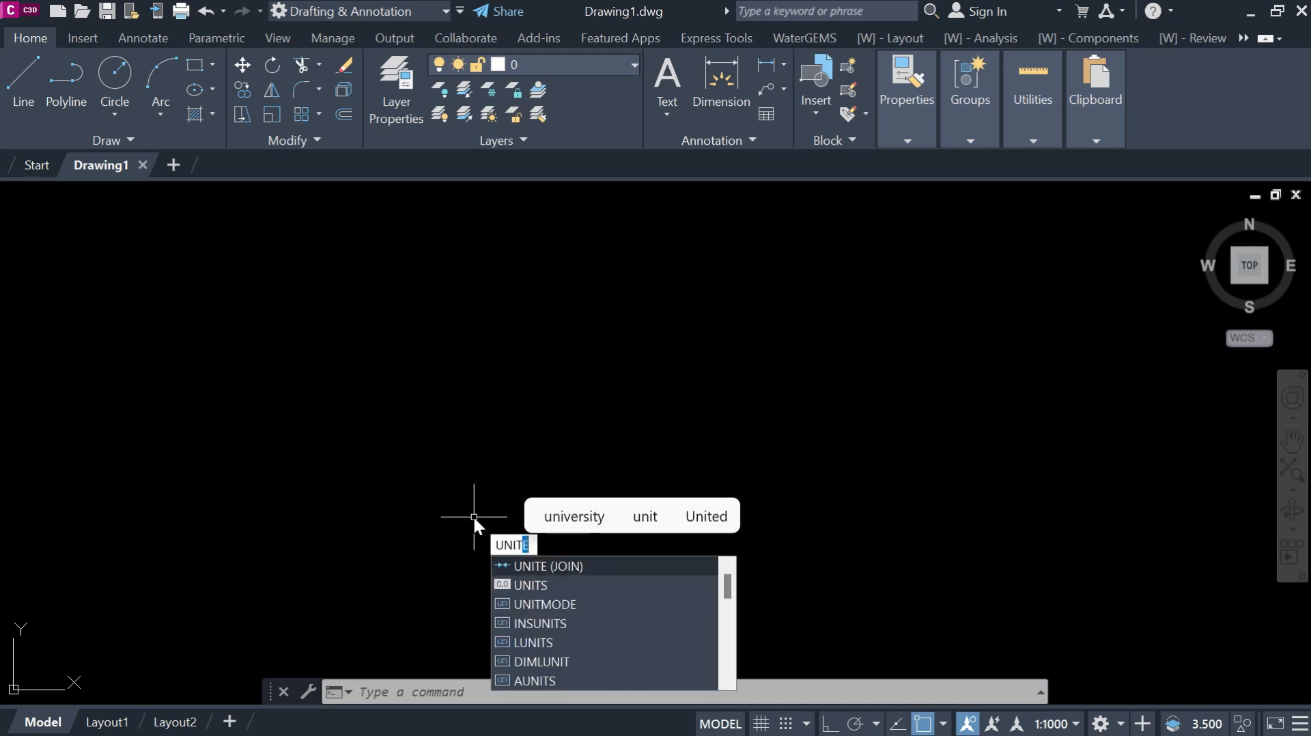
pyautogui.press('Return')
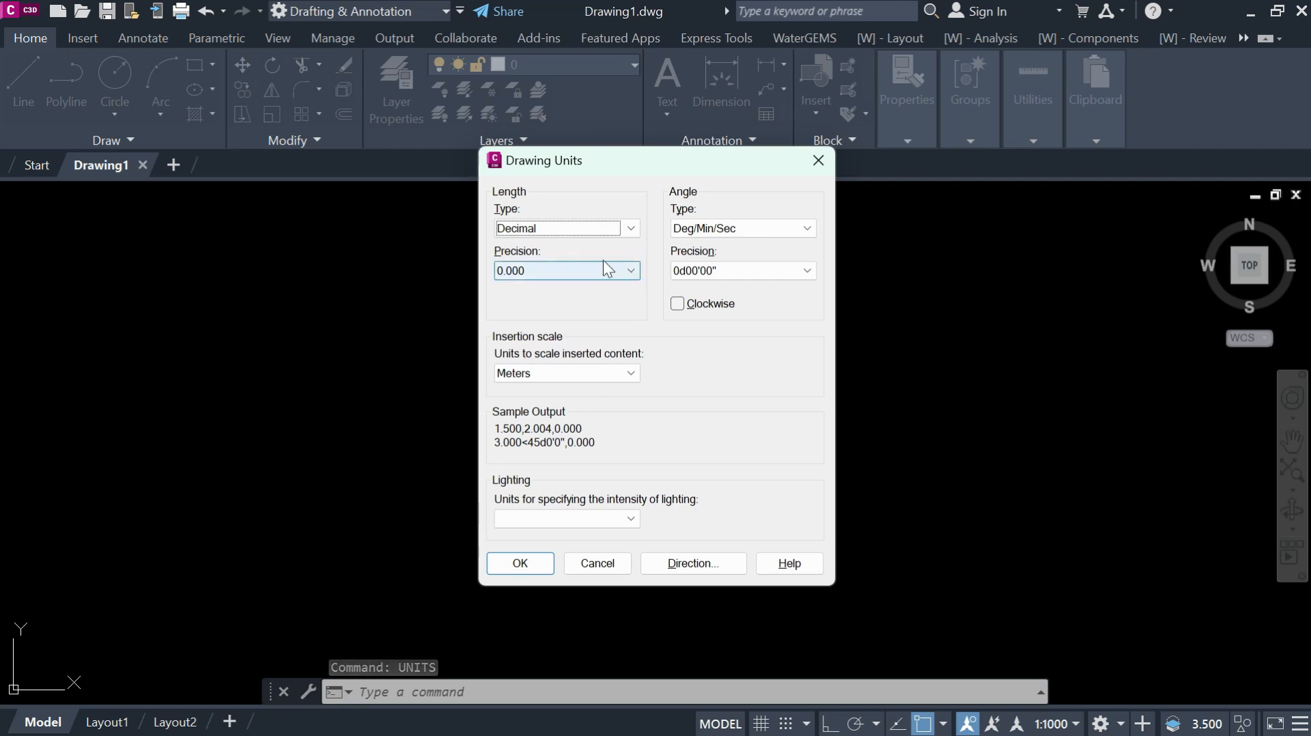
pyautogui.click(633, 228)
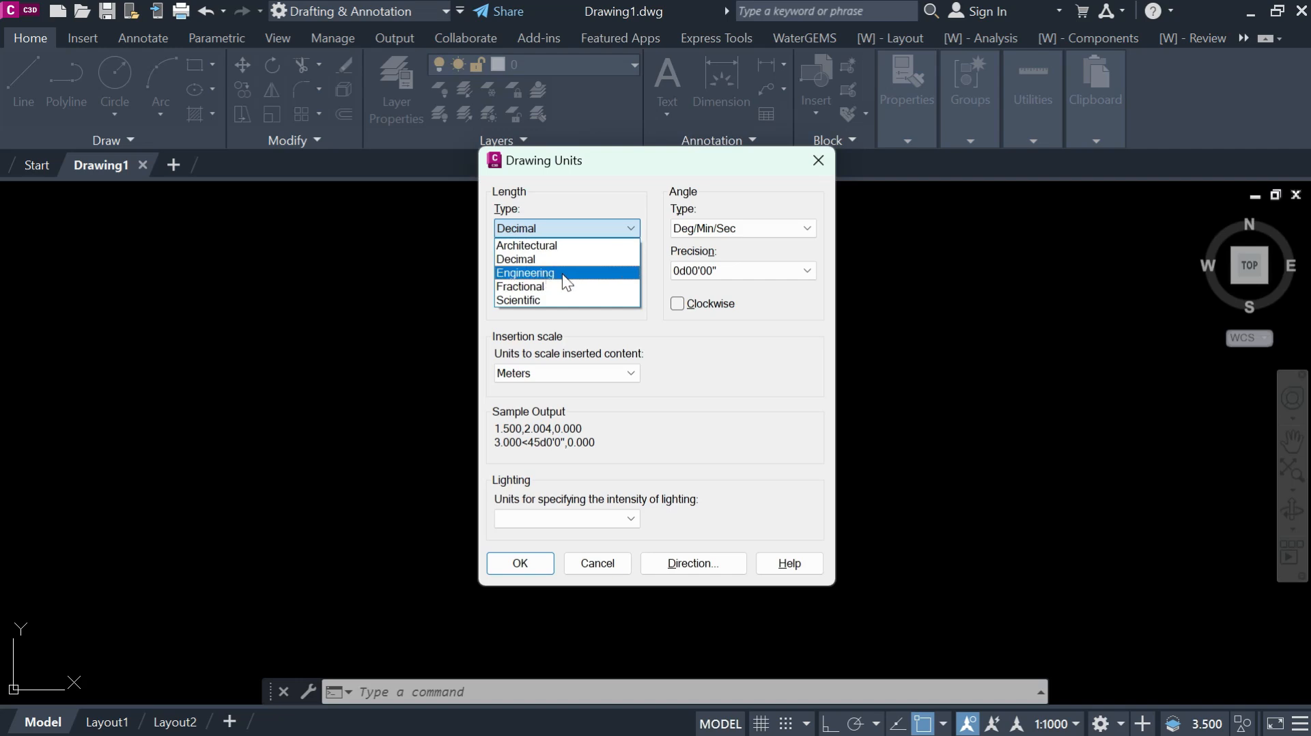
pyautogui.click(524, 260)
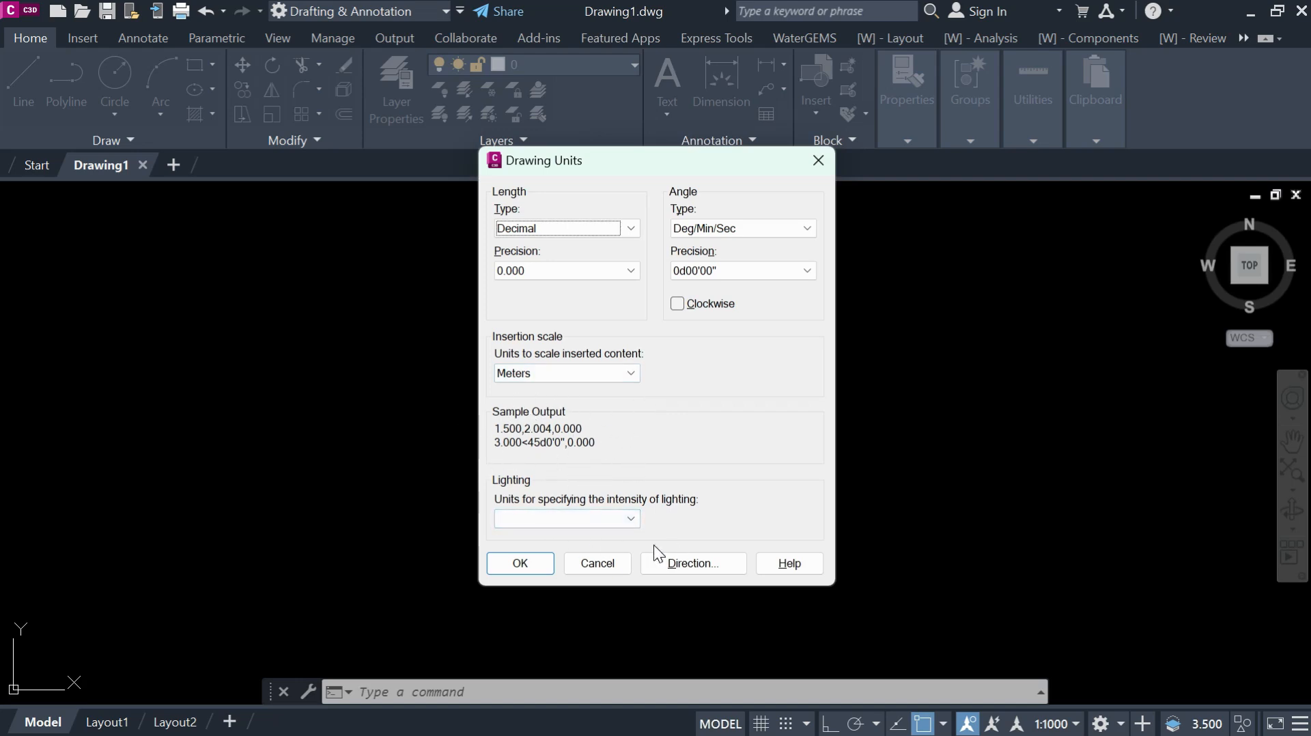
pyautogui.click(629, 520)
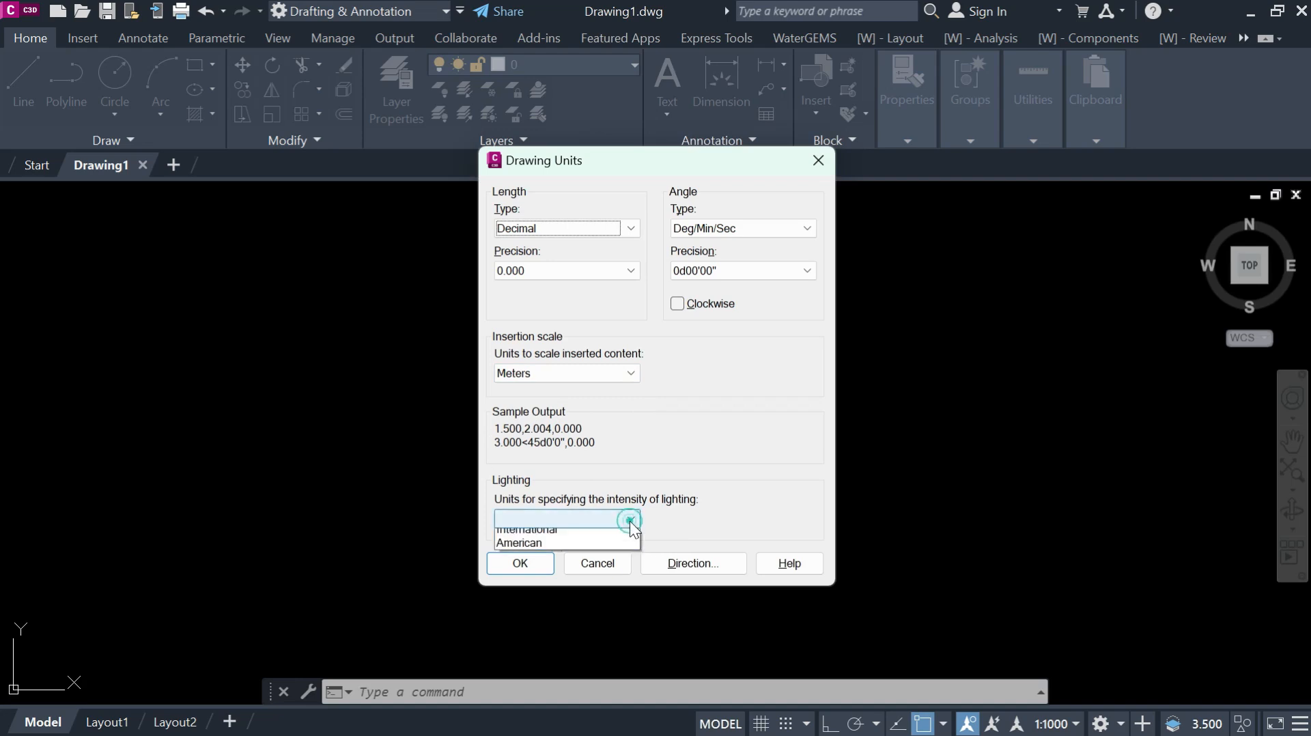
pyautogui.click(545, 534)
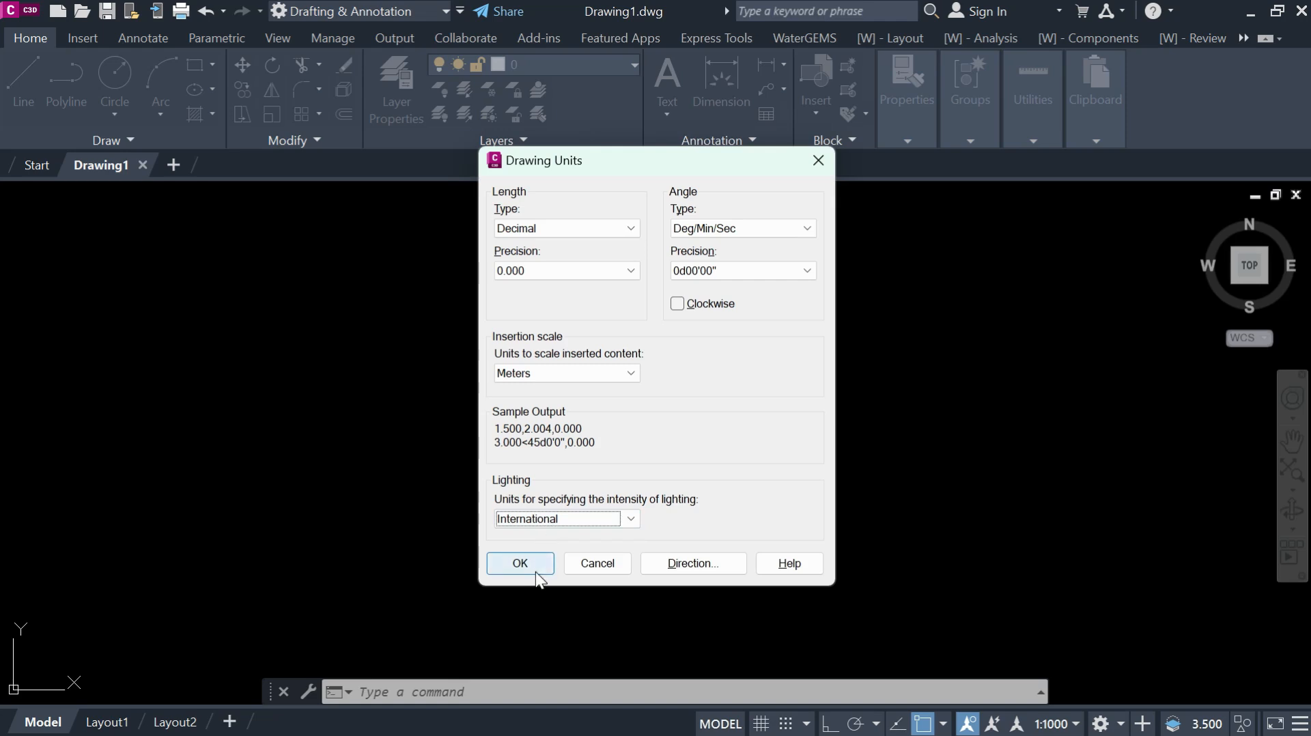
pyautogui.click(534, 567)
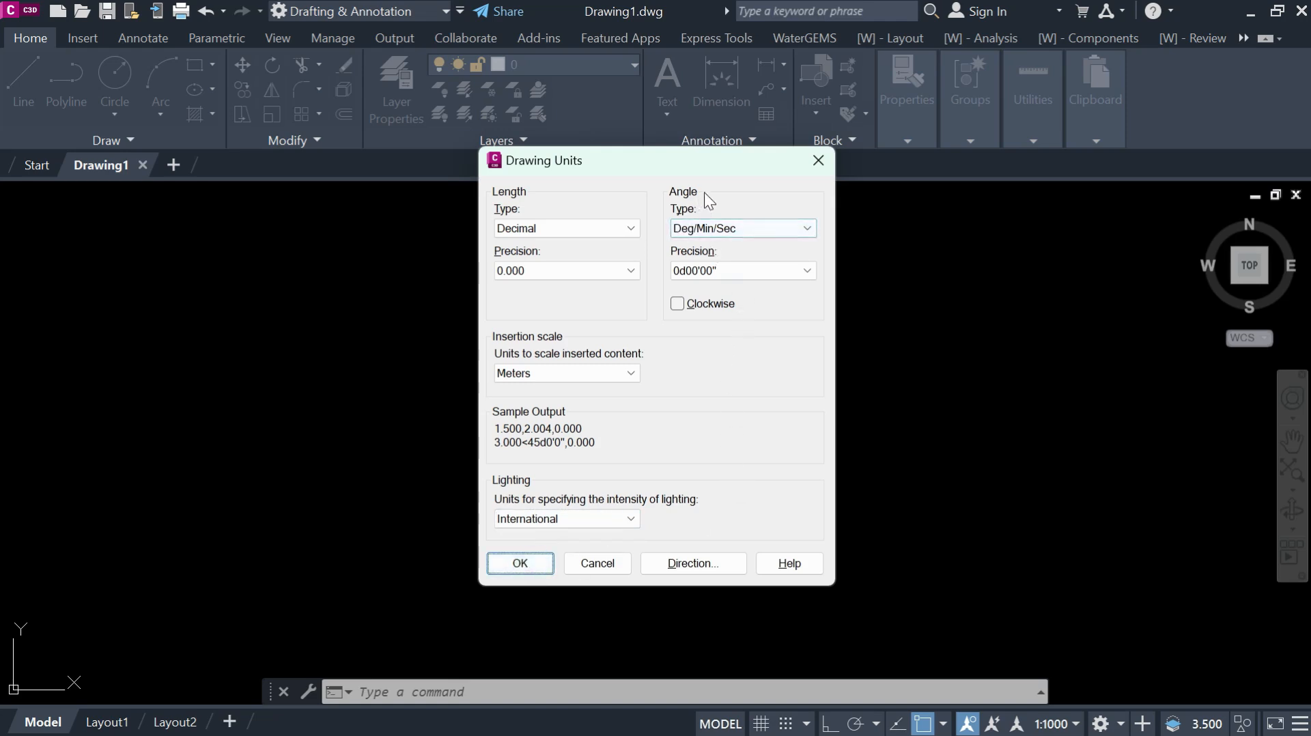
# Set the angle type to Decimal Degrees with clockwise measurement and apply the drawing units
pyautogui.click(778, 228)
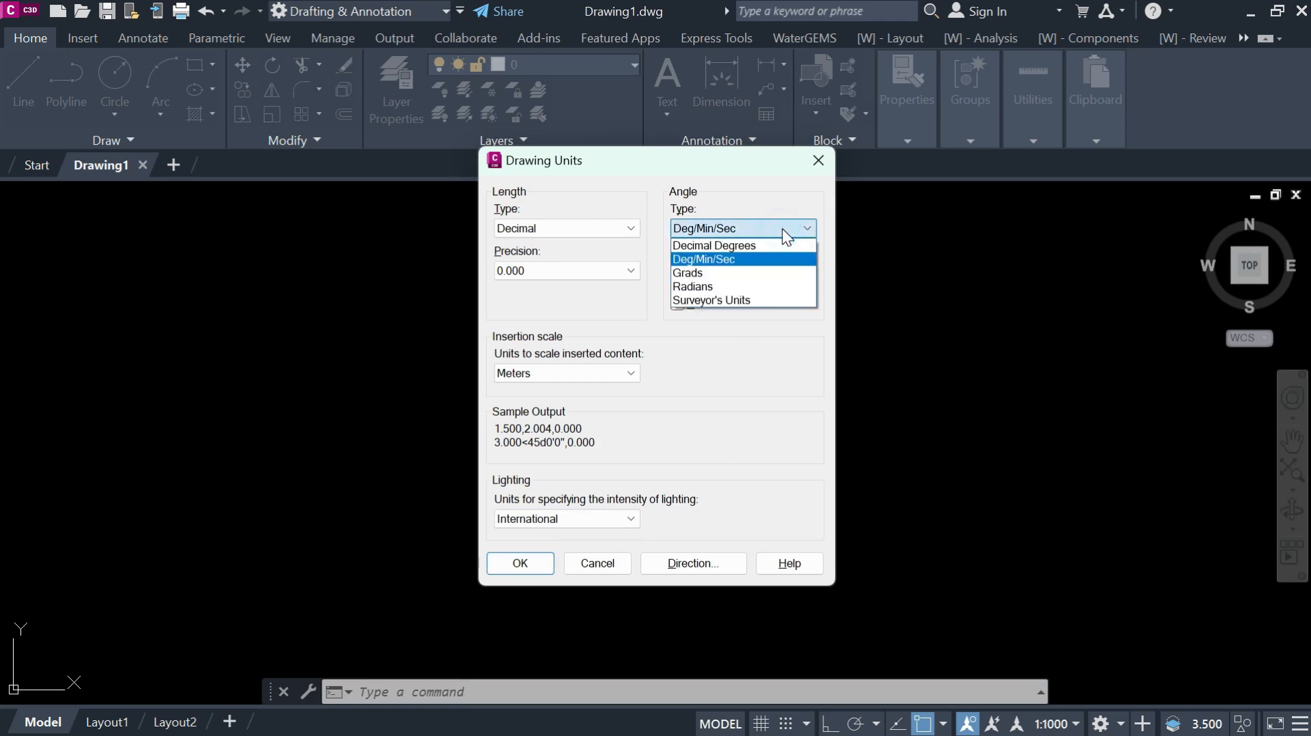
pyautogui.click(721, 246)
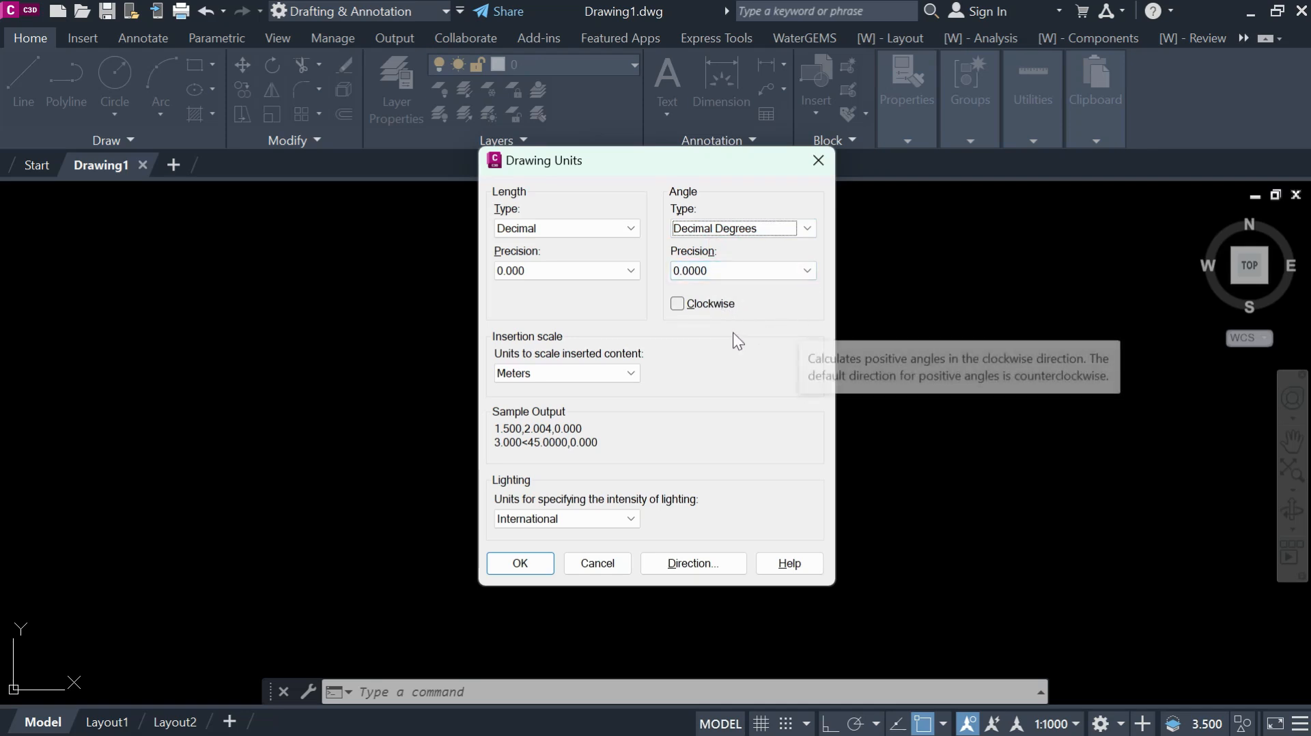
pyautogui.click(677, 304)
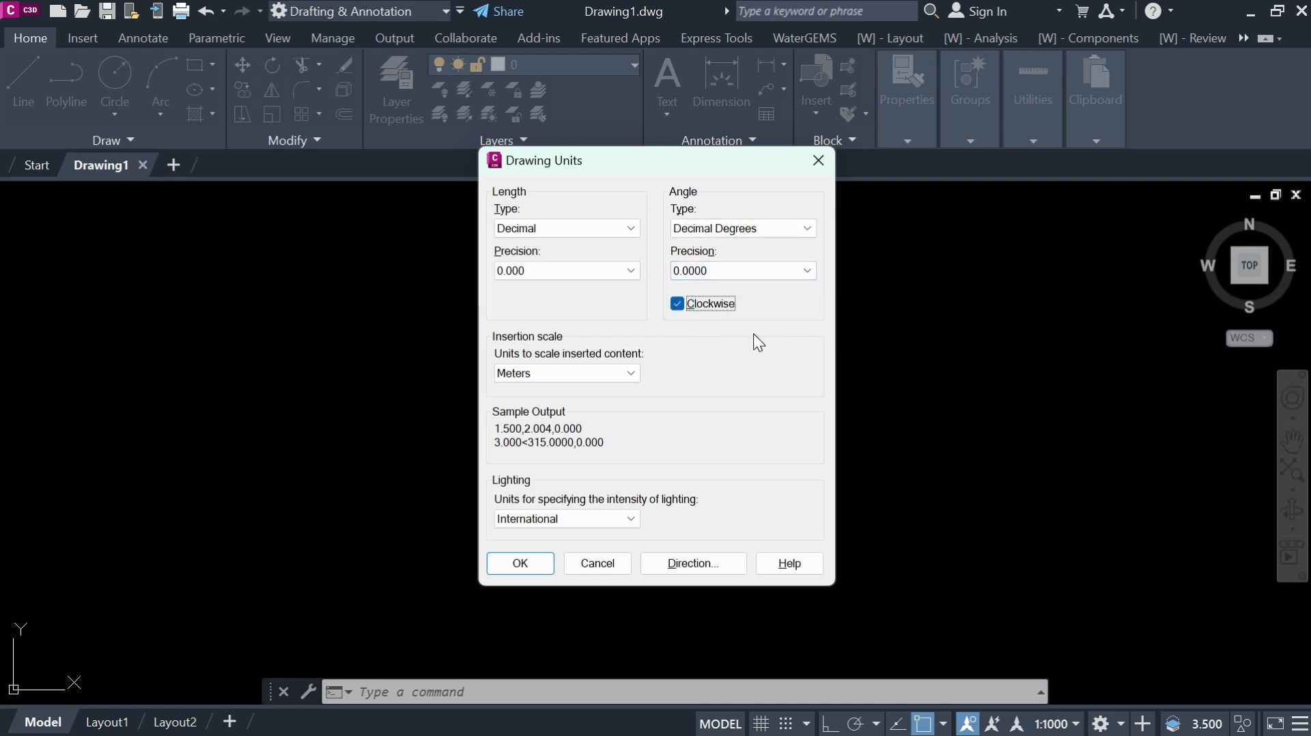
pyautogui.click(532, 562)
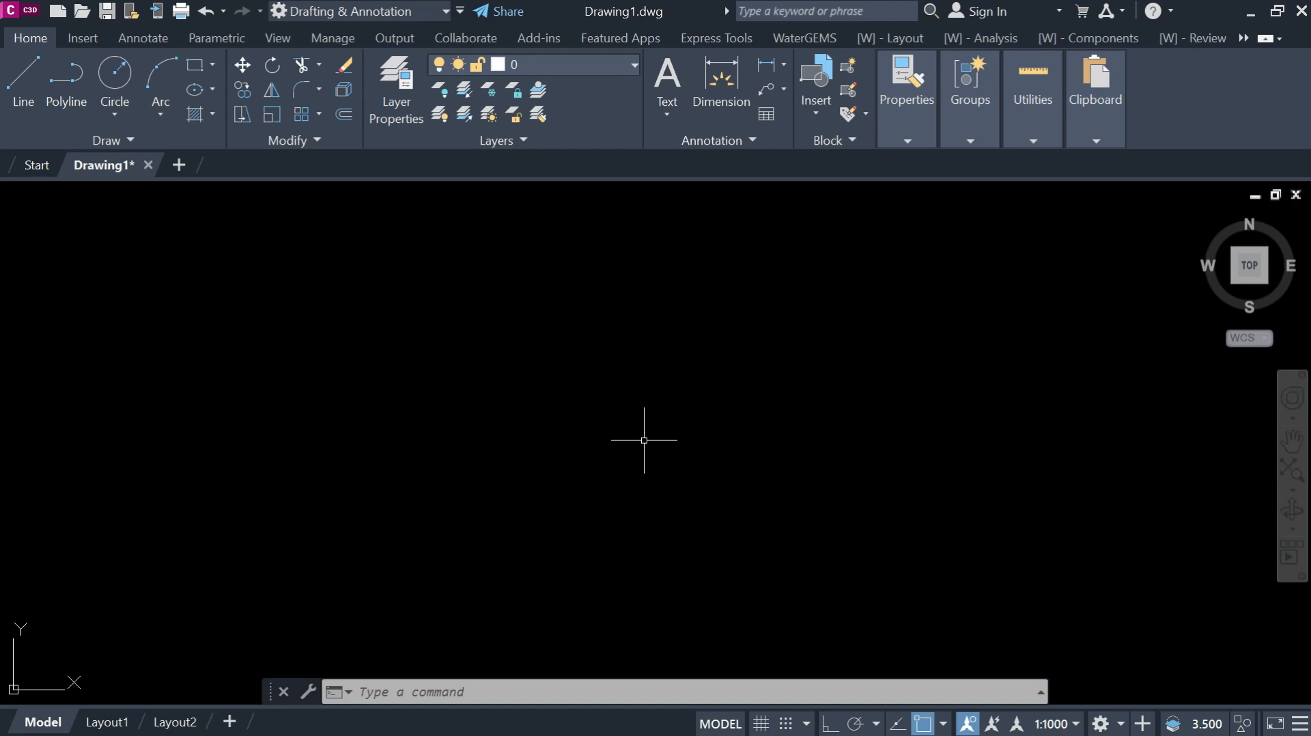
# Set the model space limits with lower left corner 500,500 and upper right corner 2500,2500
pyautogui.write('LIMITS')
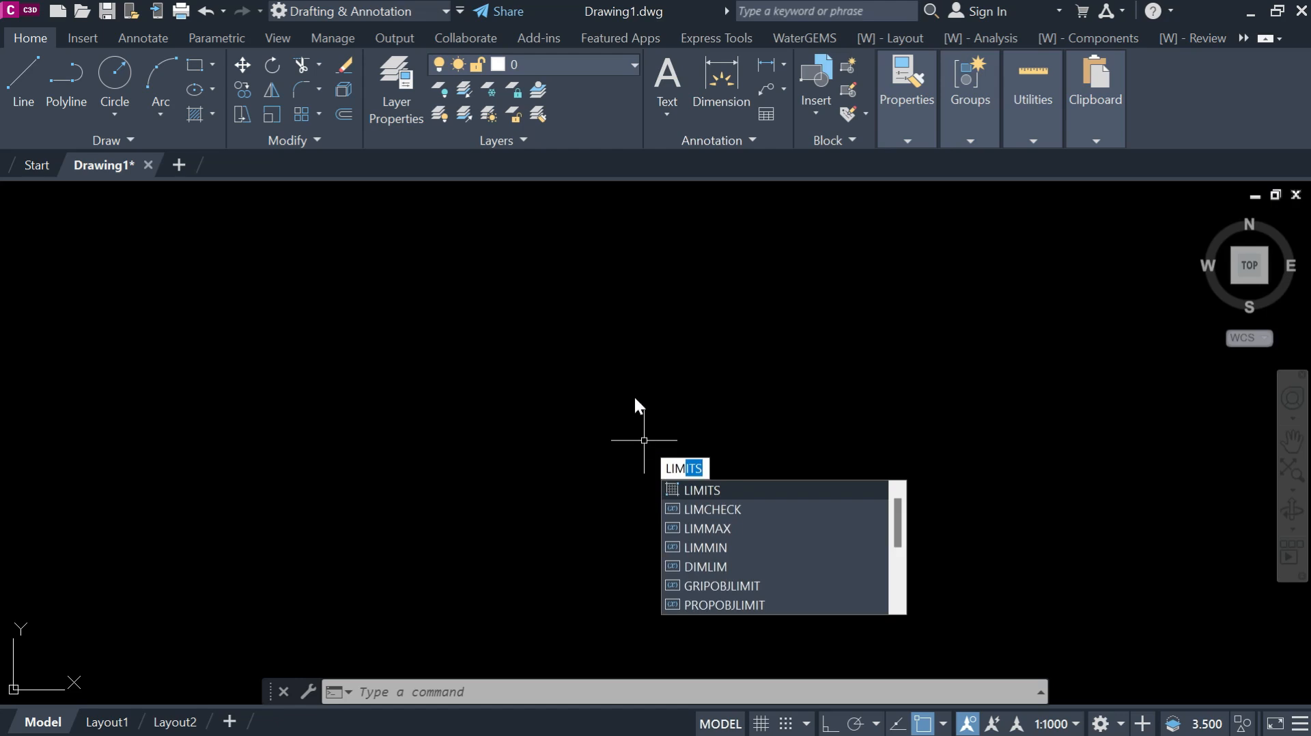
pyautogui.click(698, 492)
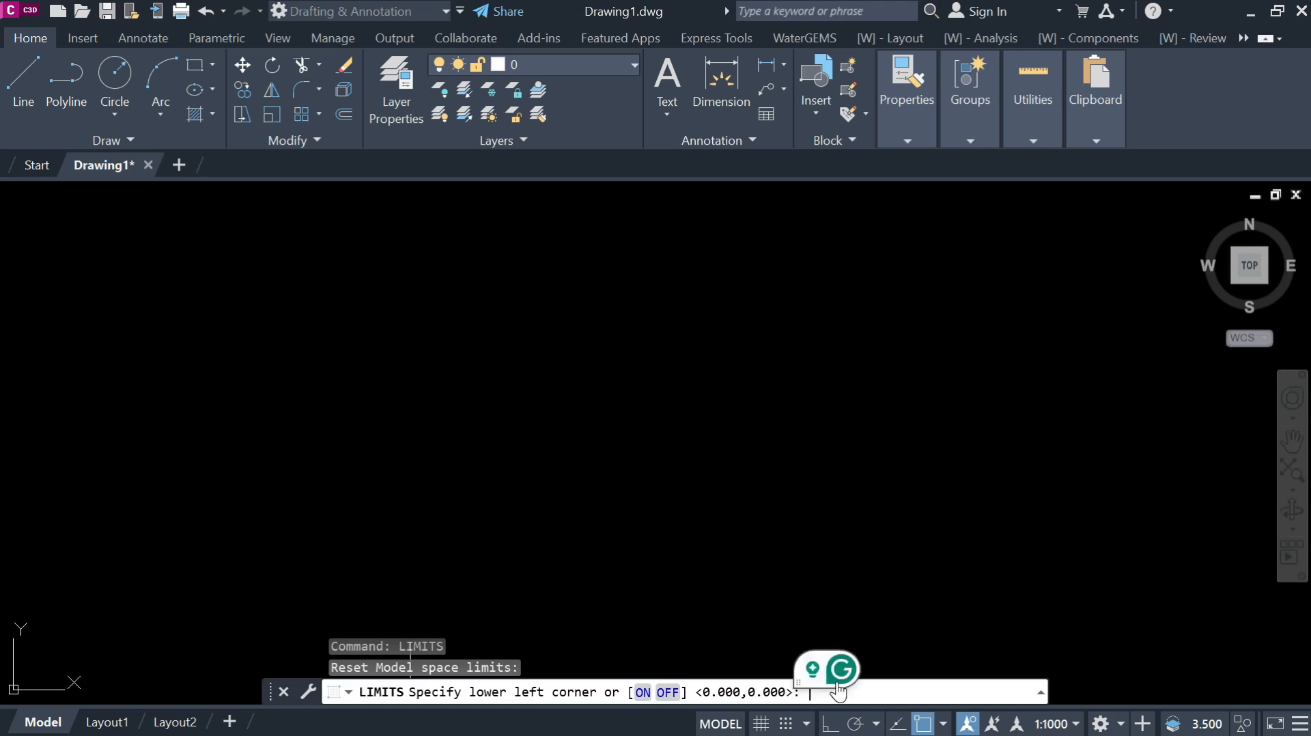
pyautogui.write('500,500')
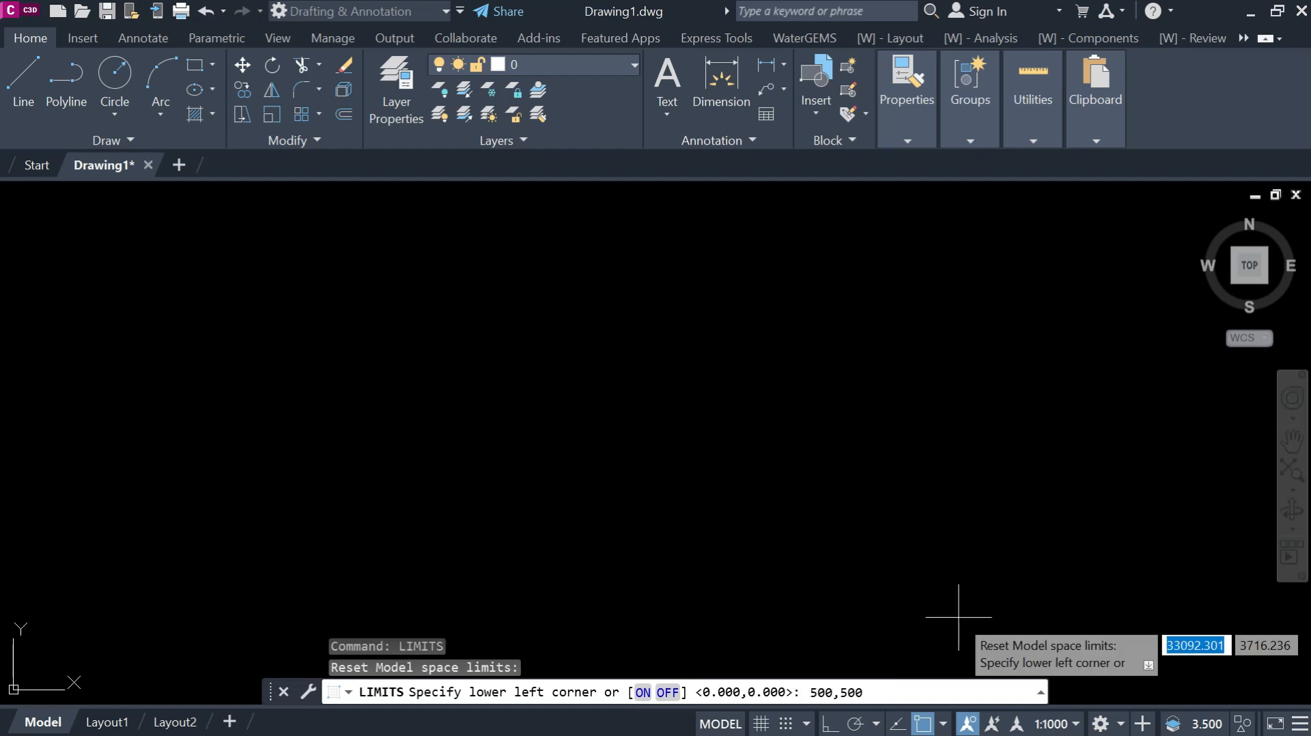
pyautogui.press('Return')
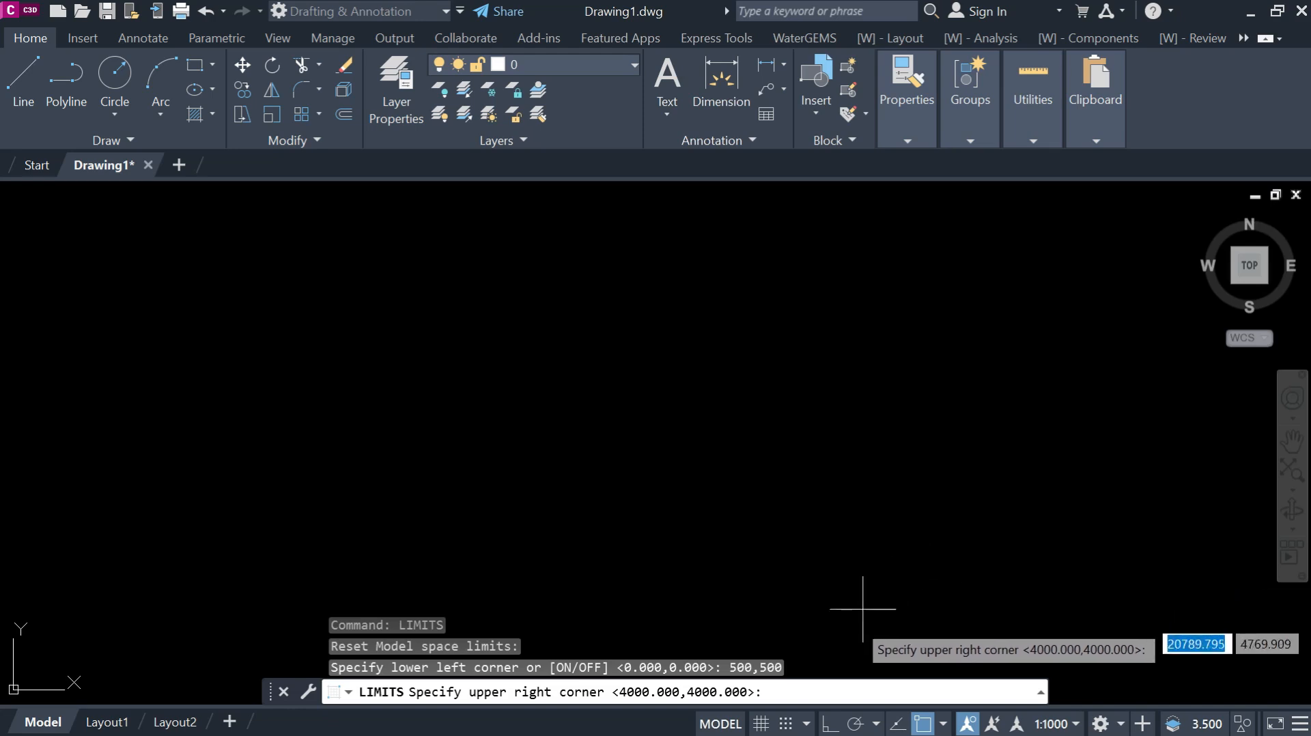
pyautogui.write('25')
pyautogui.write('00,')
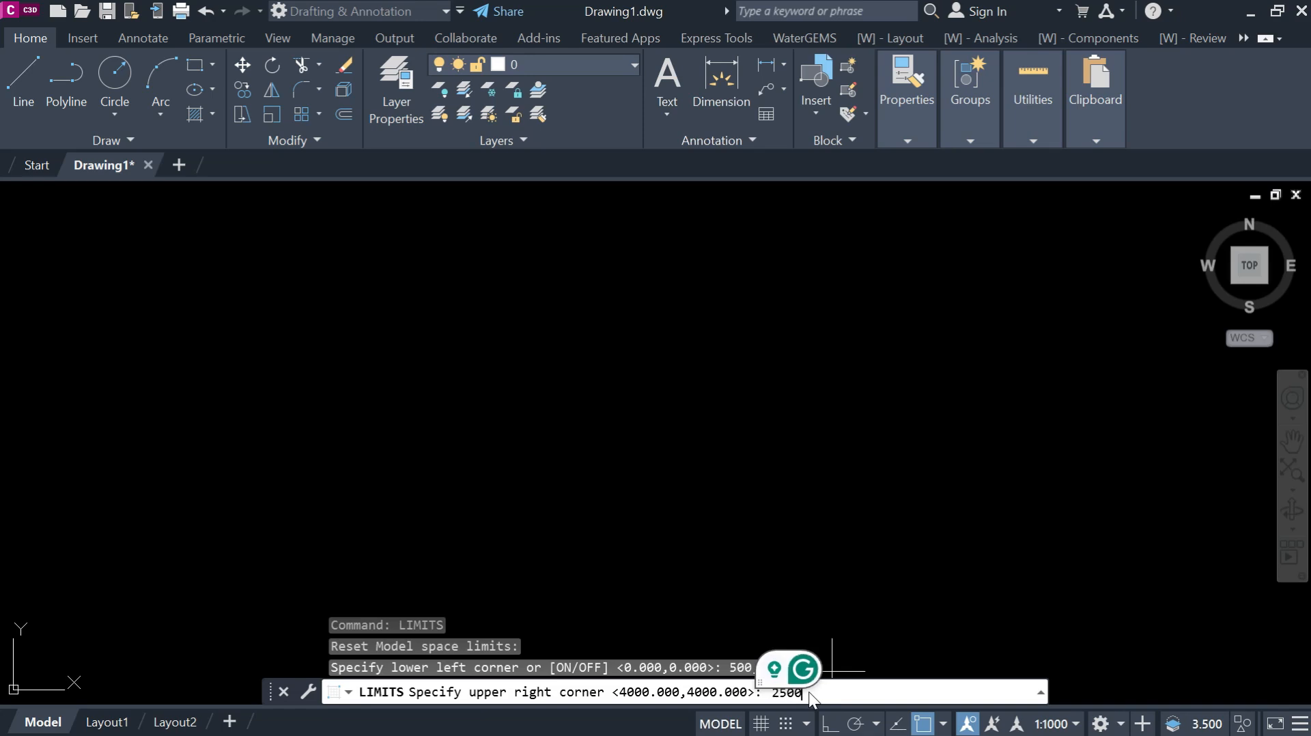
pyautogui.write('2500')
pyautogui.press('Return')
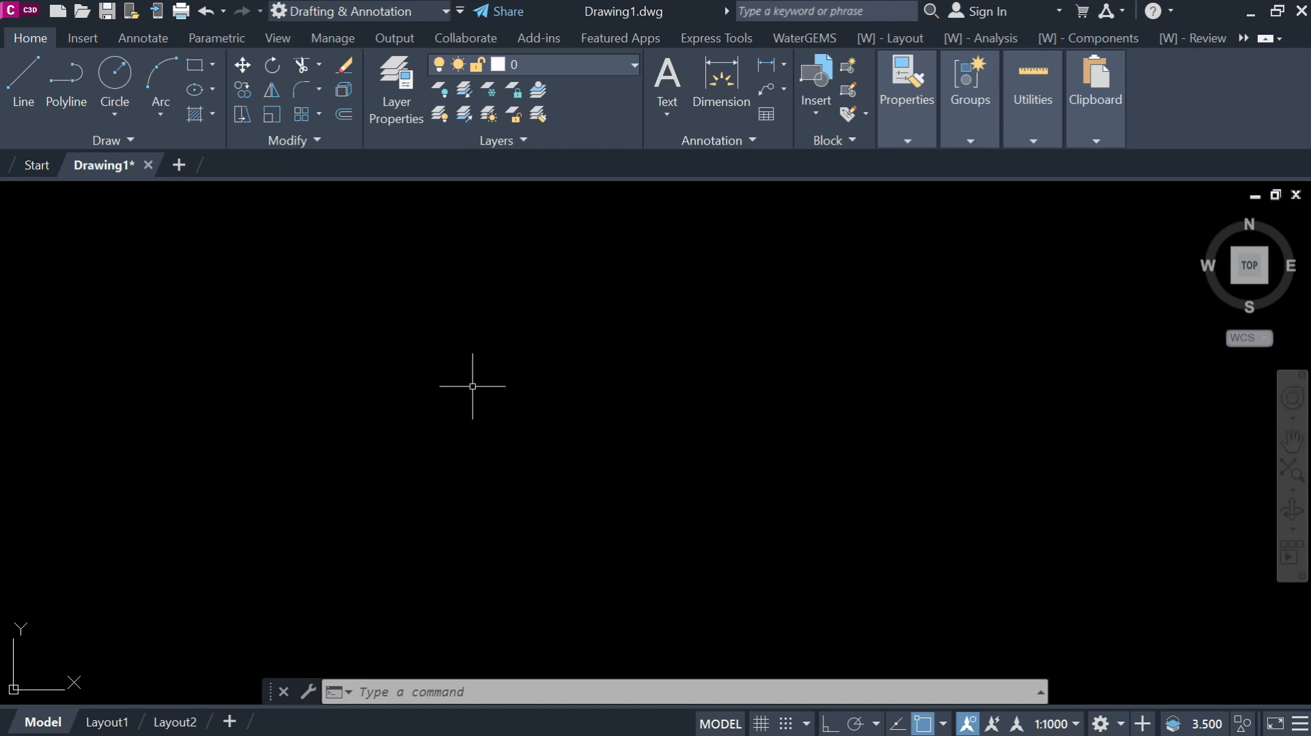
# Zoom the model view to the drawing extents and leave the Zoom command
pyautogui.rightClick(503, 366)
pyautogui.moveTo(584, 404)
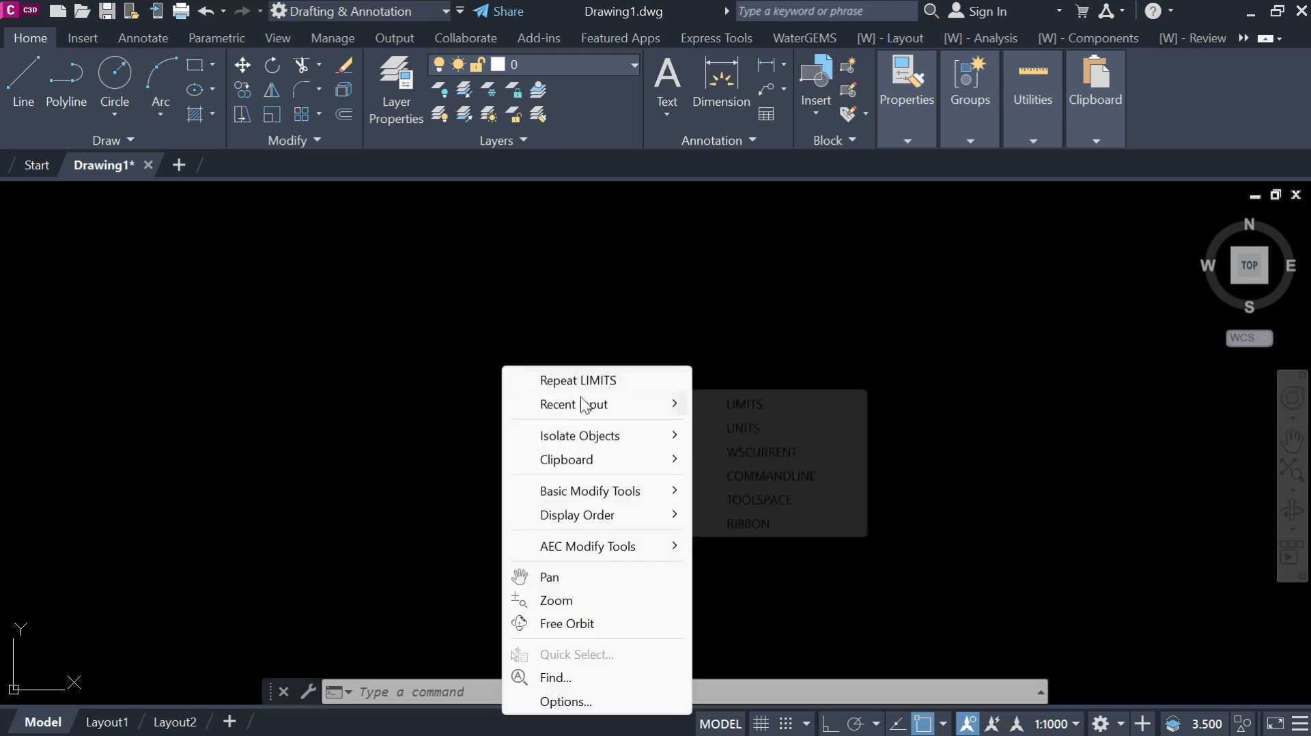
pyautogui.click(591, 604)
pyautogui.rightClick(585, 363)
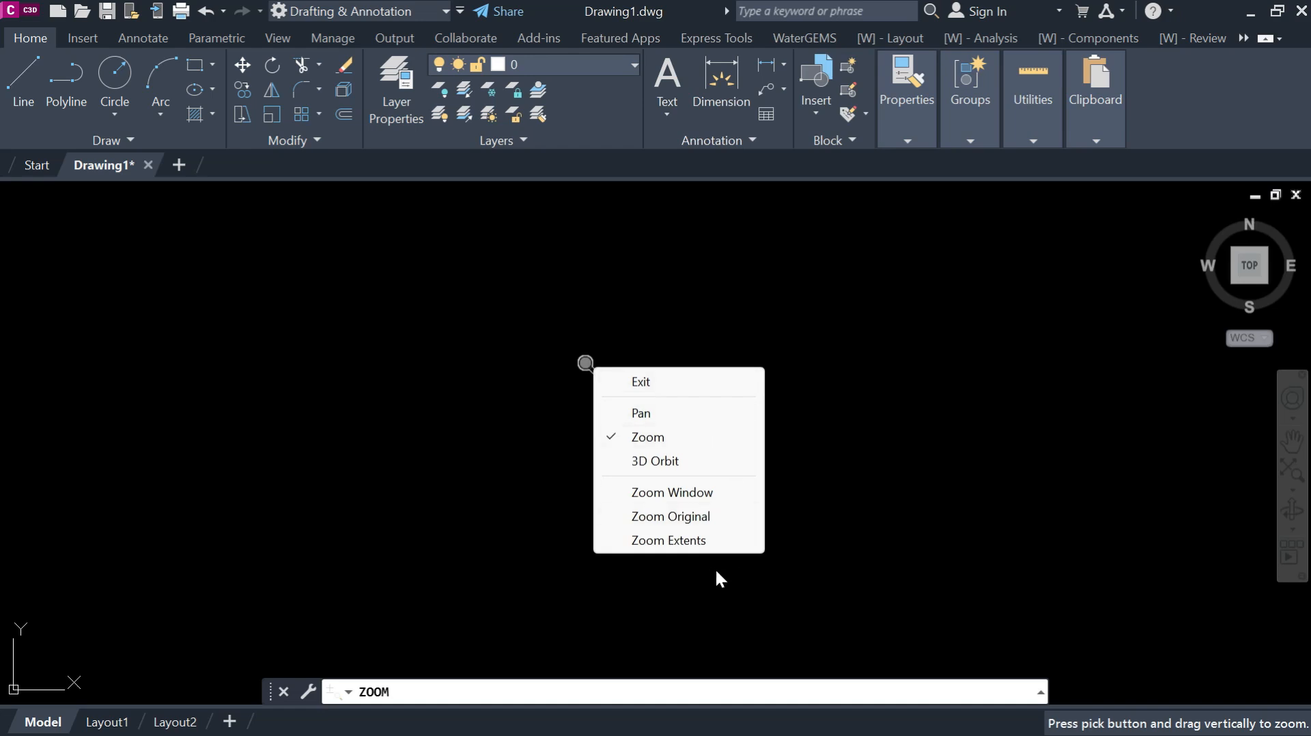
pyautogui.click(680, 541)
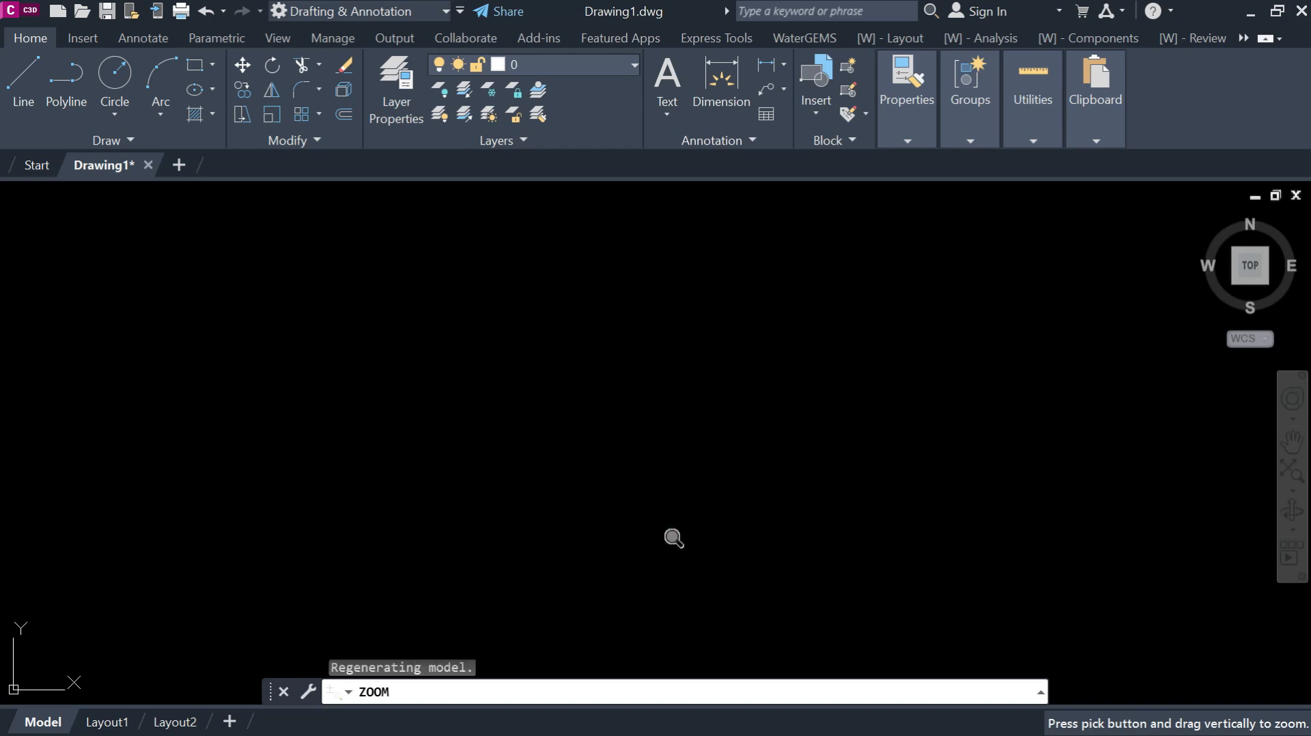
pyautogui.press('Escape')
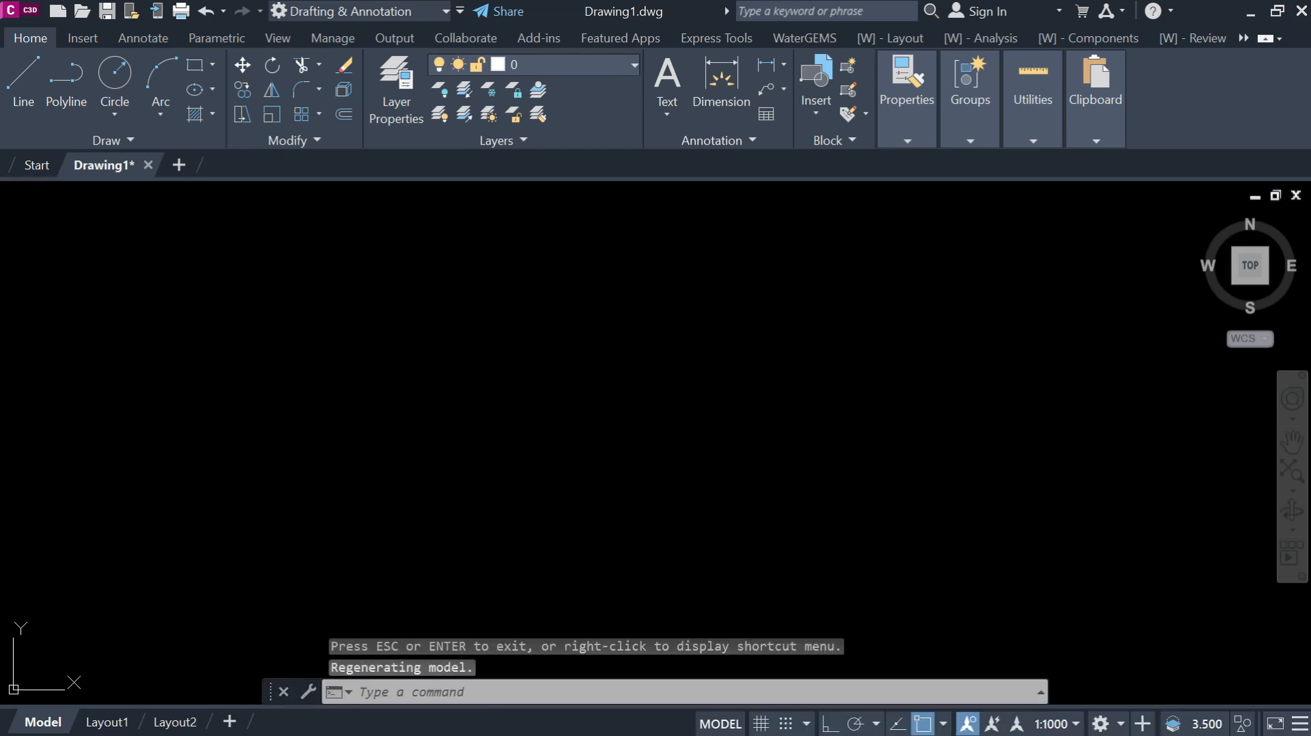
# Check the coordinates of a point near the middle of the drawing area with the ID command
pyautogui.write('ID')
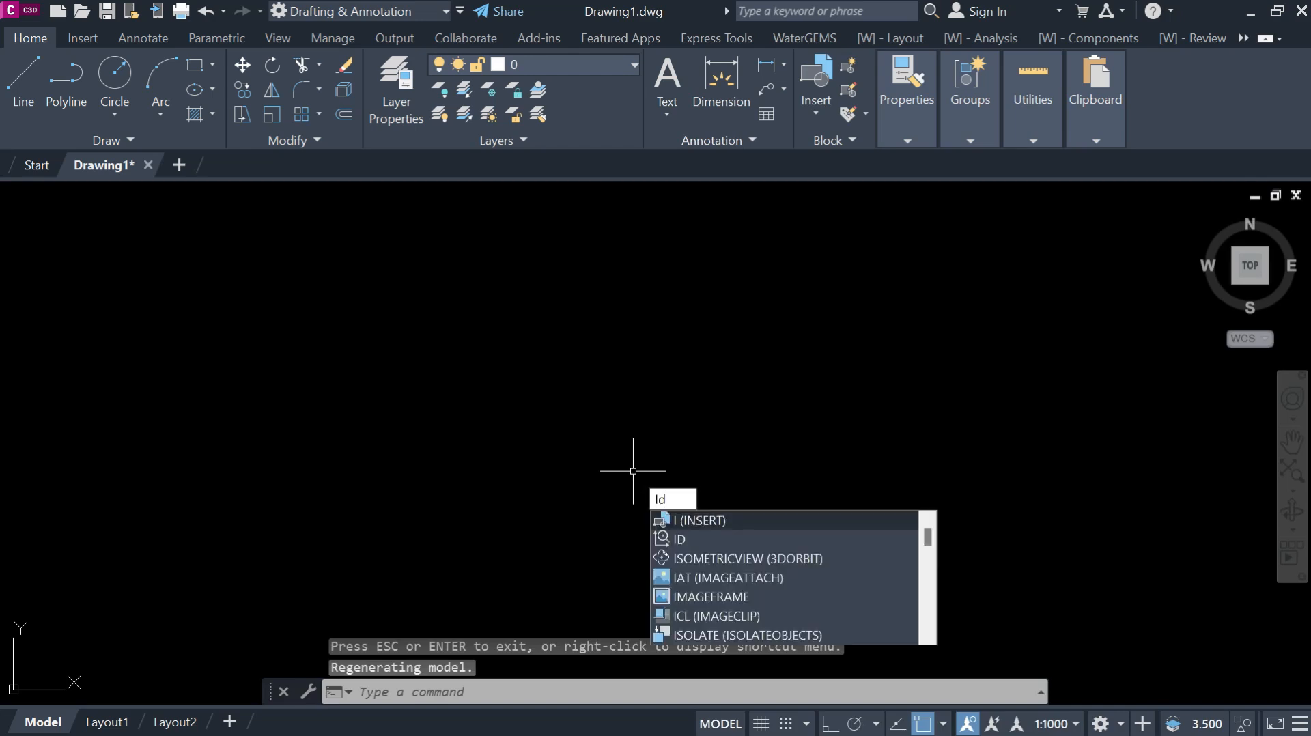
pyautogui.press('Return')
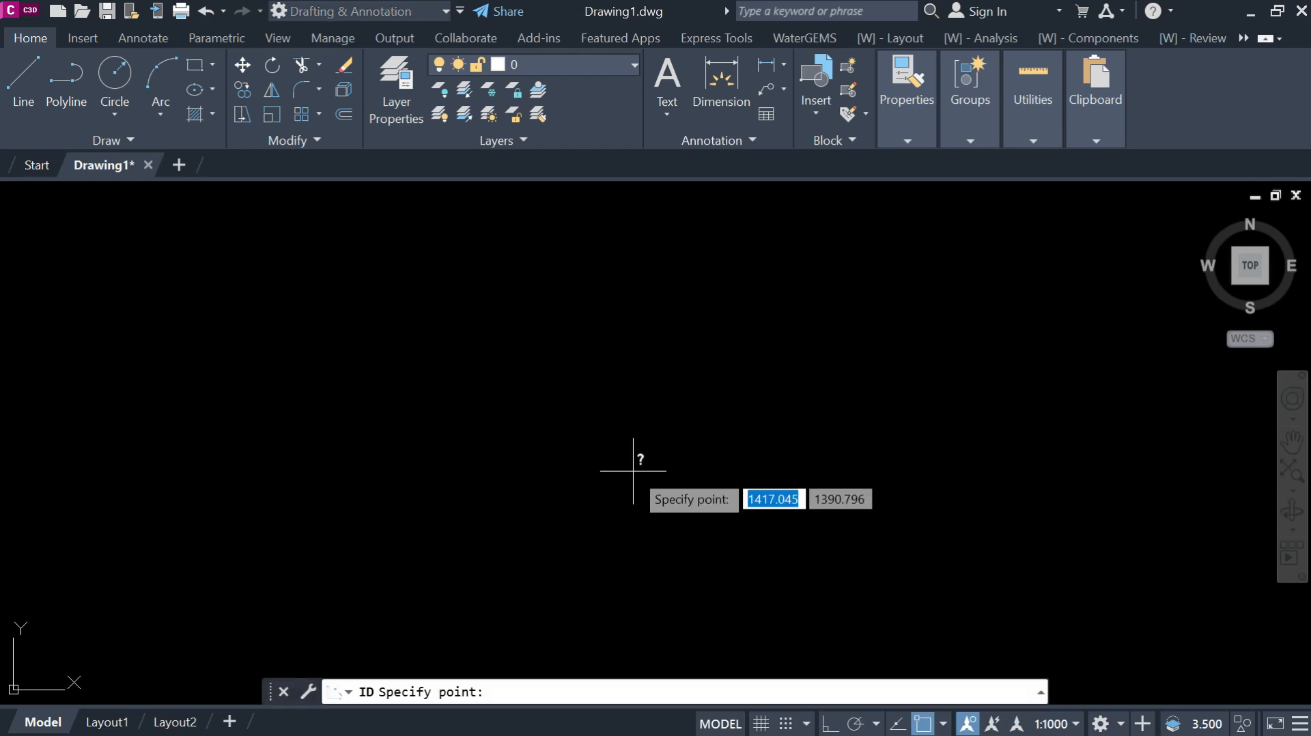
pyautogui.click(535, 440)
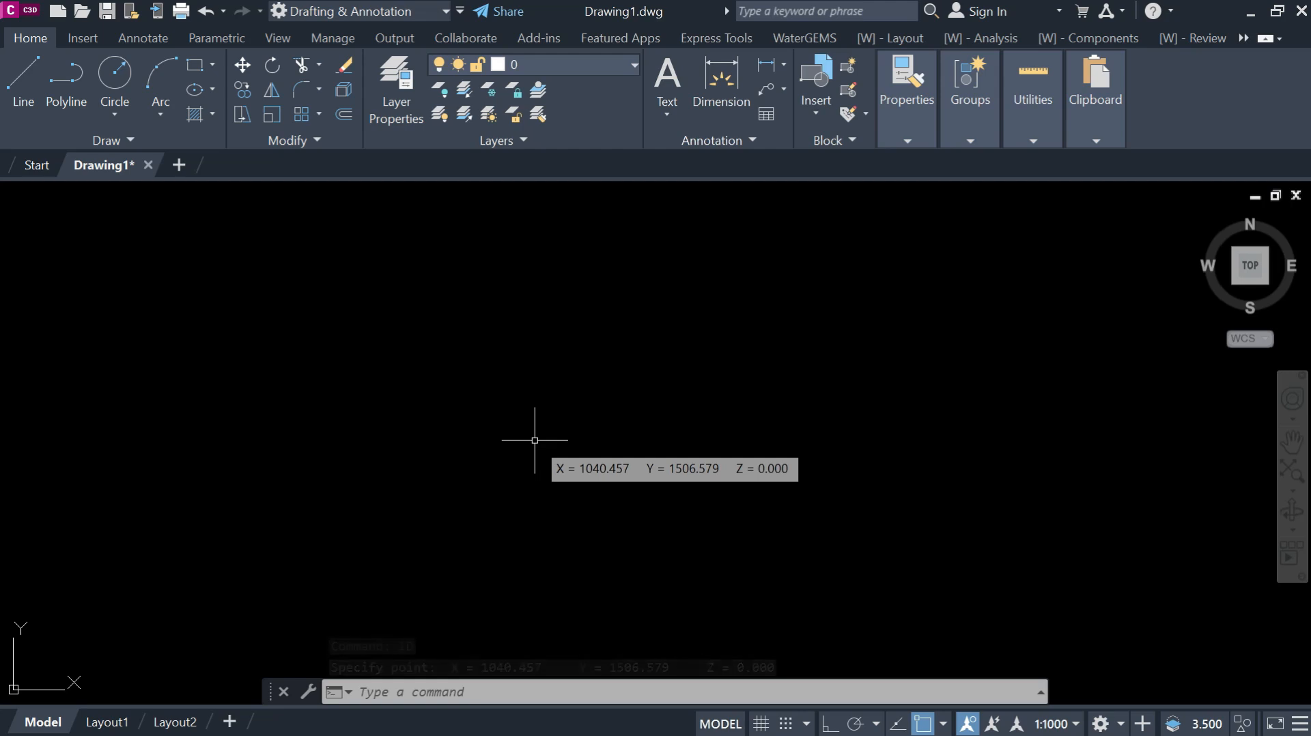
pyautogui.press('Escape')
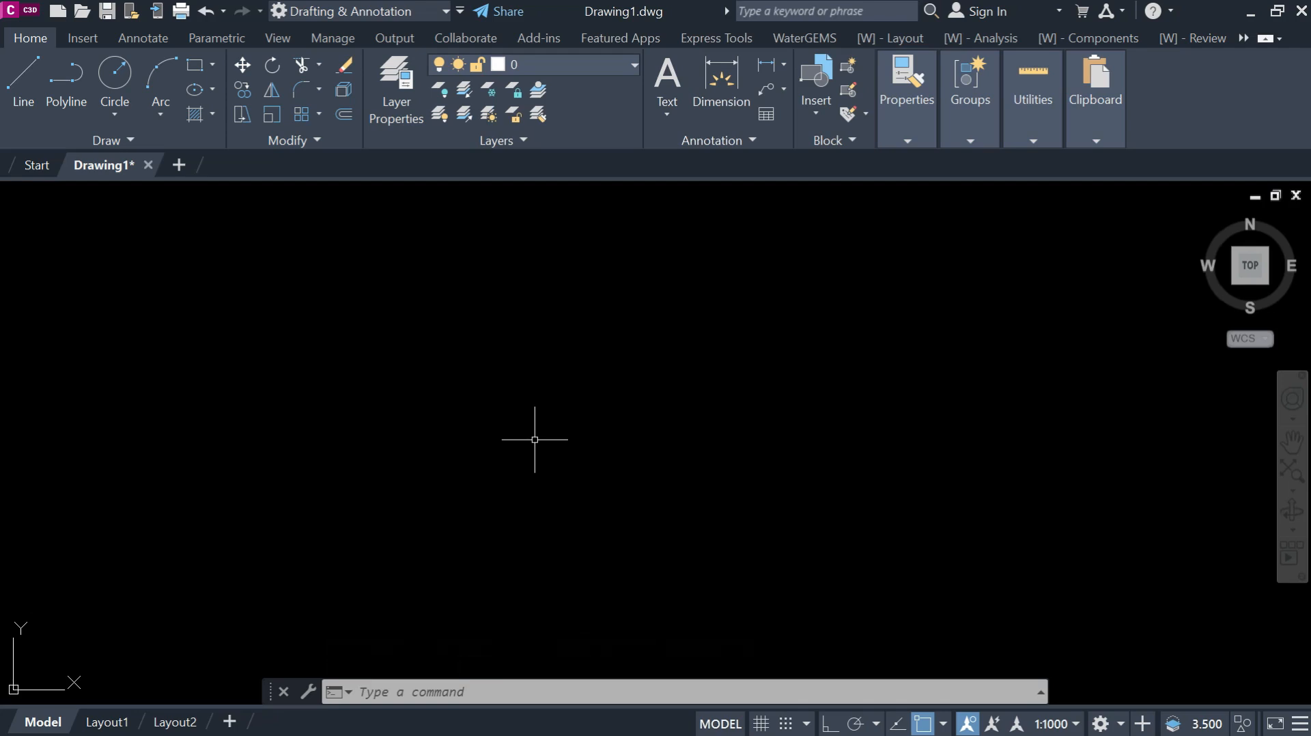
pyautogui.click(83, 39)
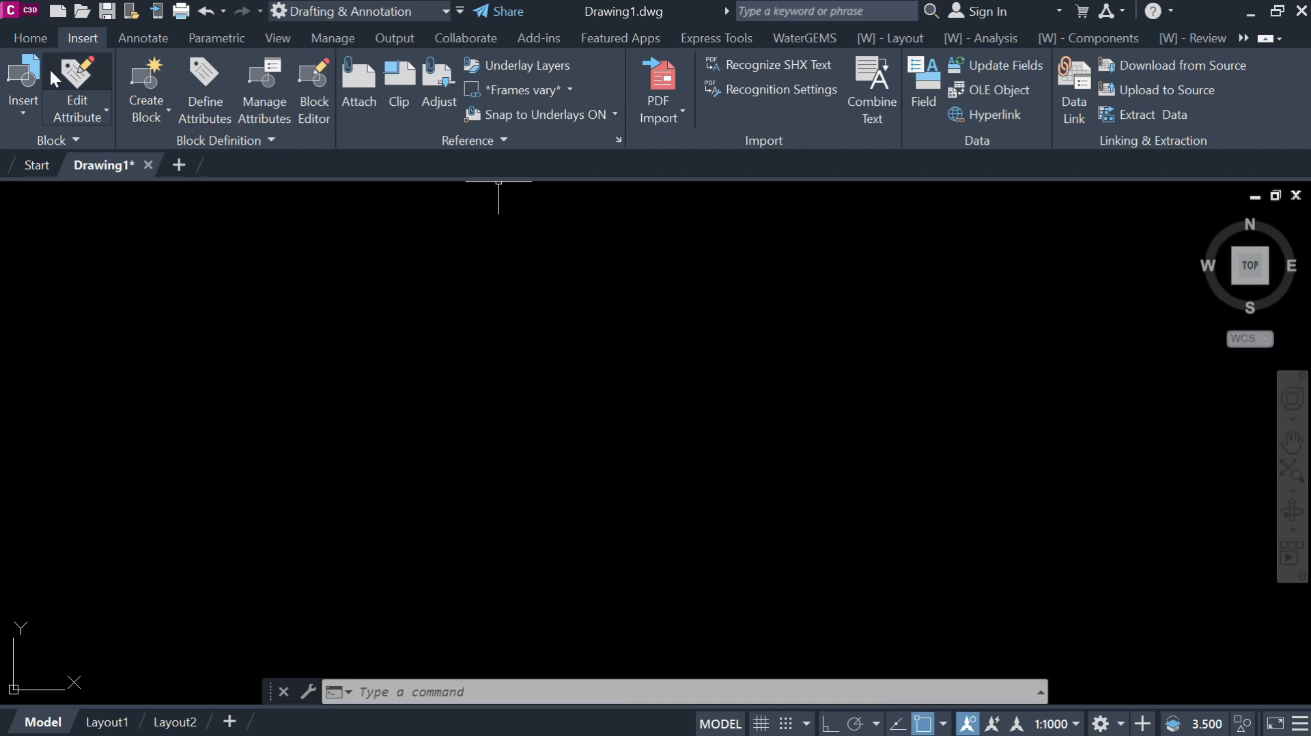
pyautogui.click(27, 37)
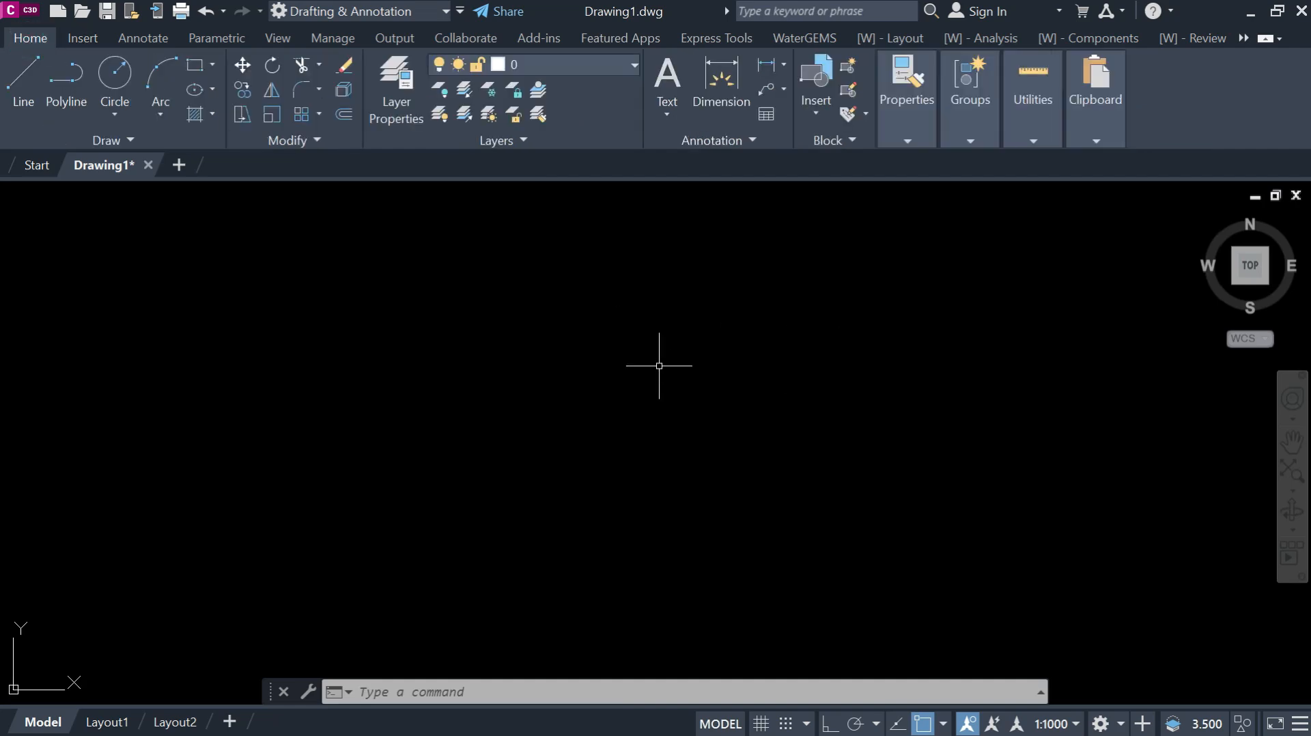
# Start the Geographic Location command with the Map option to specify the drawing's location
pyautogui.write('geo')
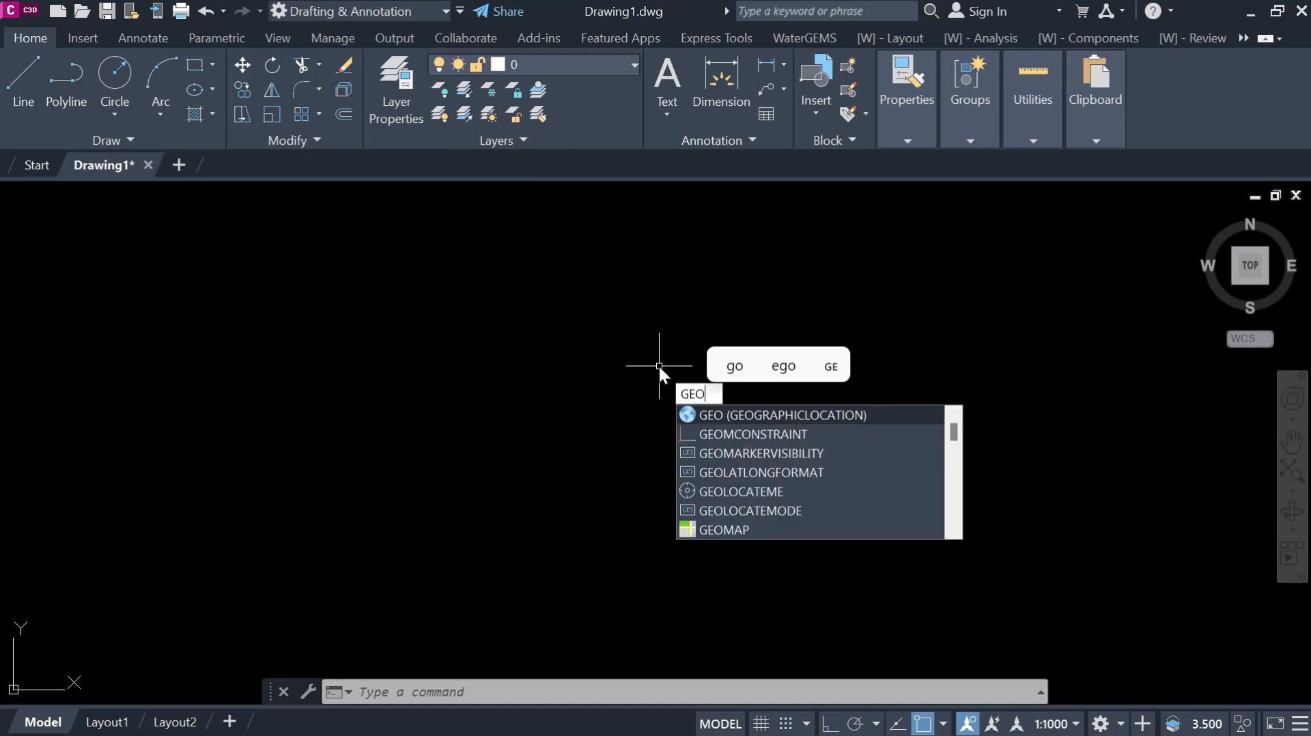
pyautogui.click(797, 413)
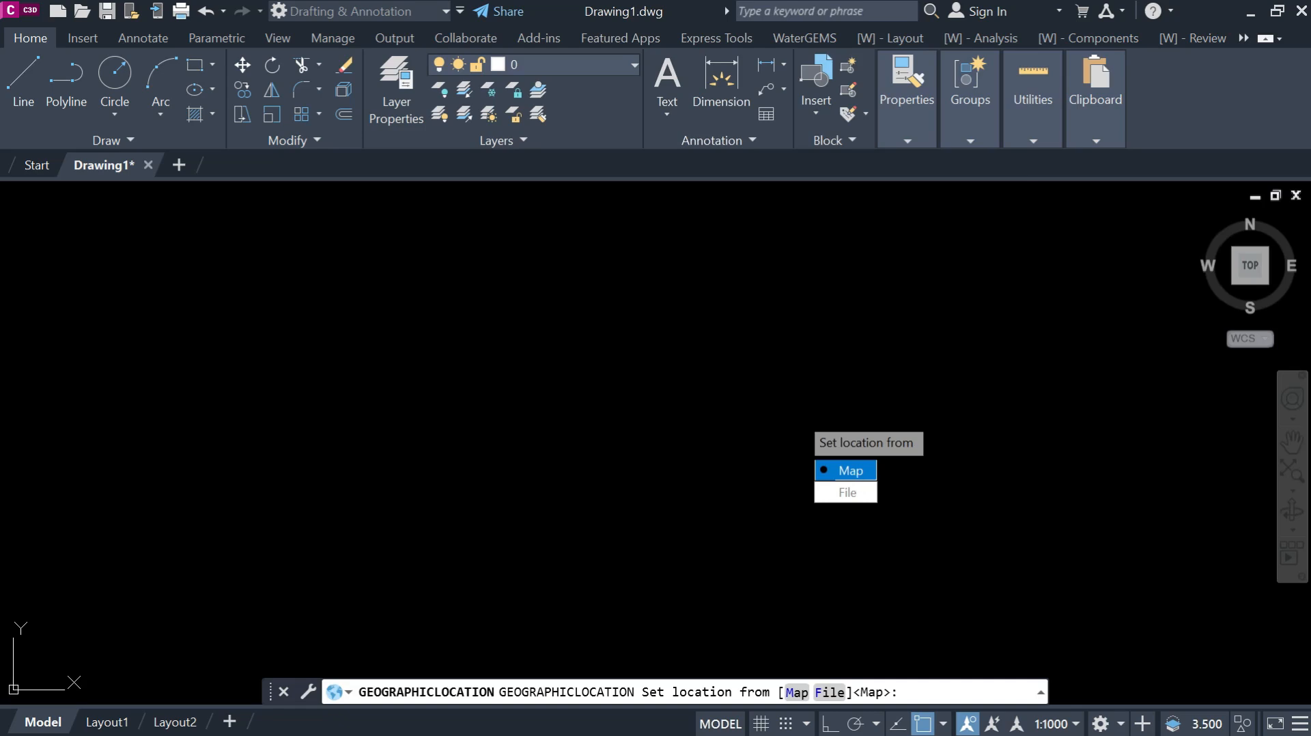
pyautogui.write('M')
pyautogui.press('Return')
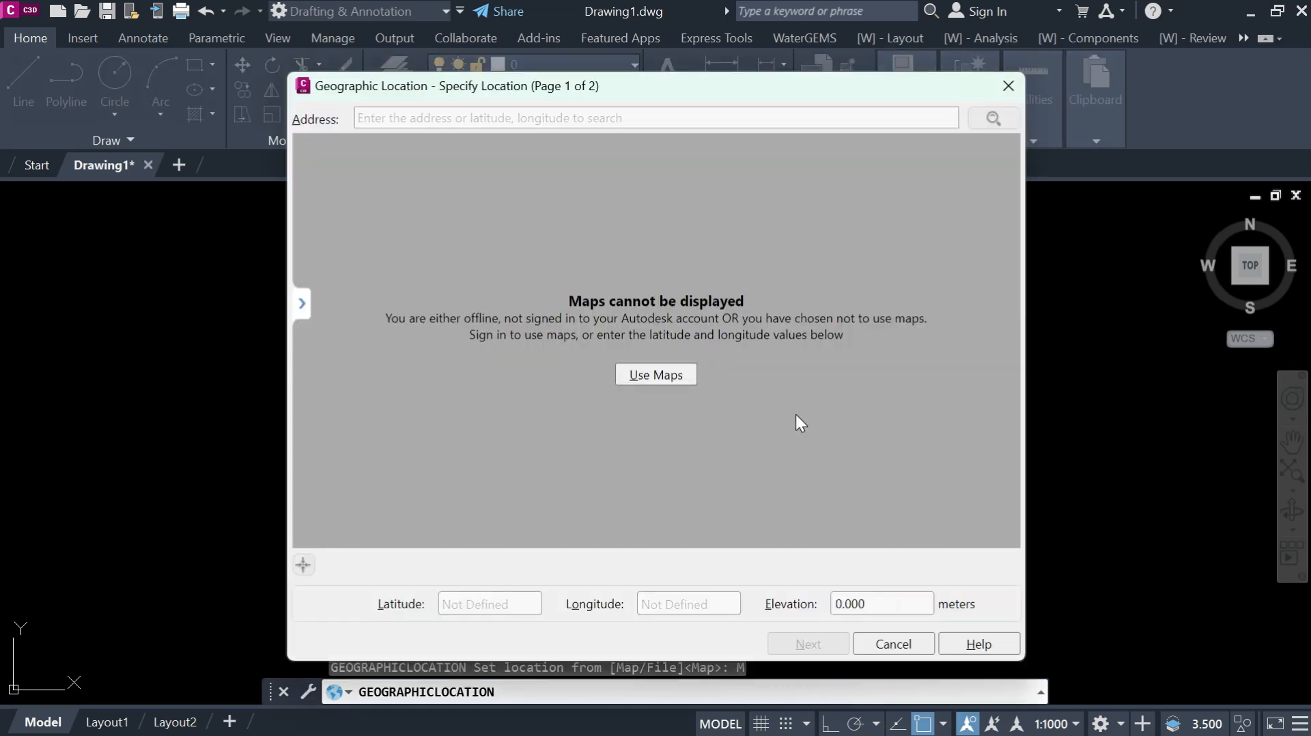
pyautogui.click(380, 119)
# Switch to Google Earth Pro and search for Gothara, Rajasthan, getting a close view of the road beside its marker
pyautogui.press('super')
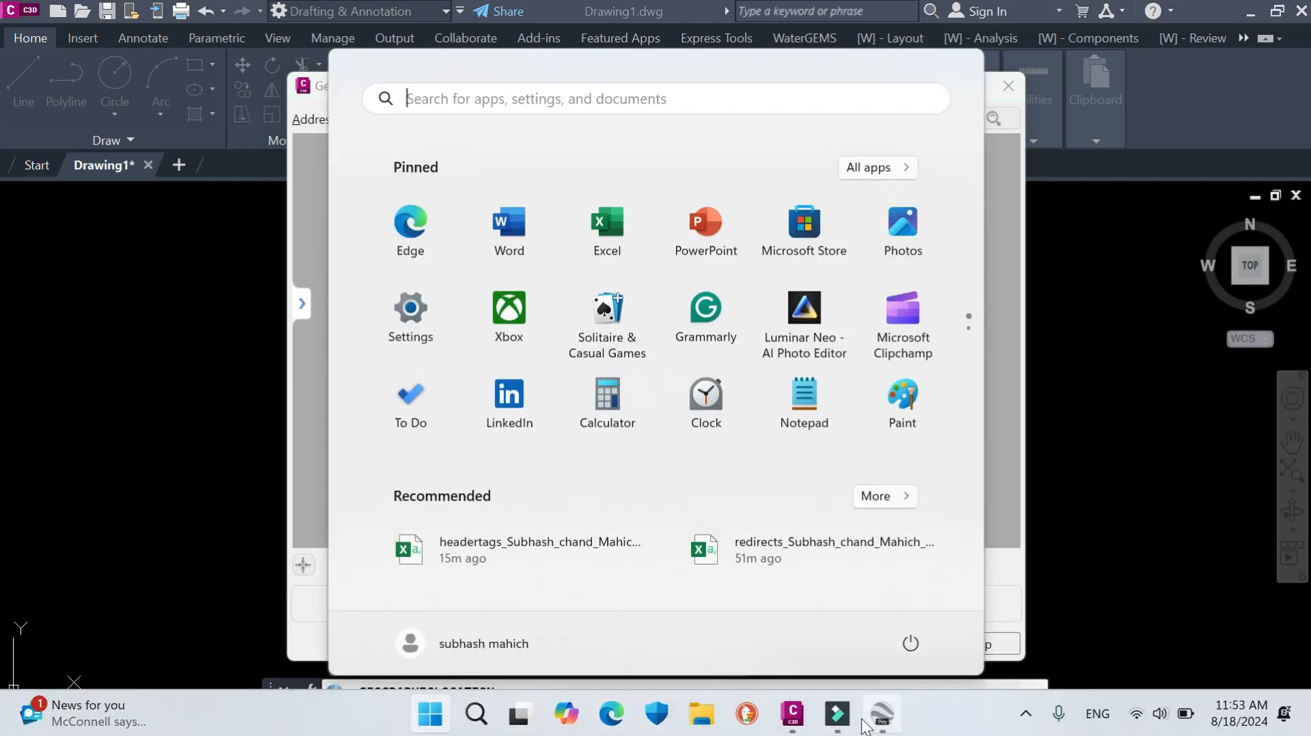
pyautogui.click(882, 715)
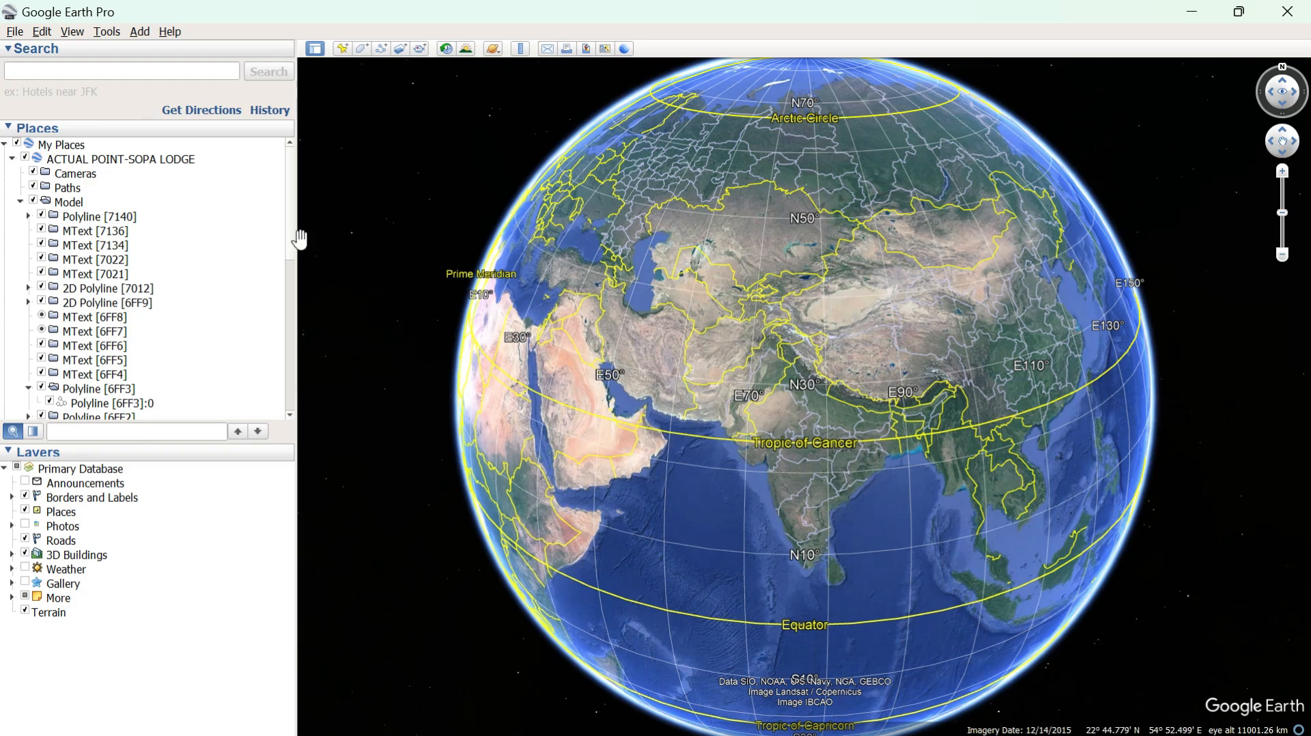
pyautogui.click(99, 69)
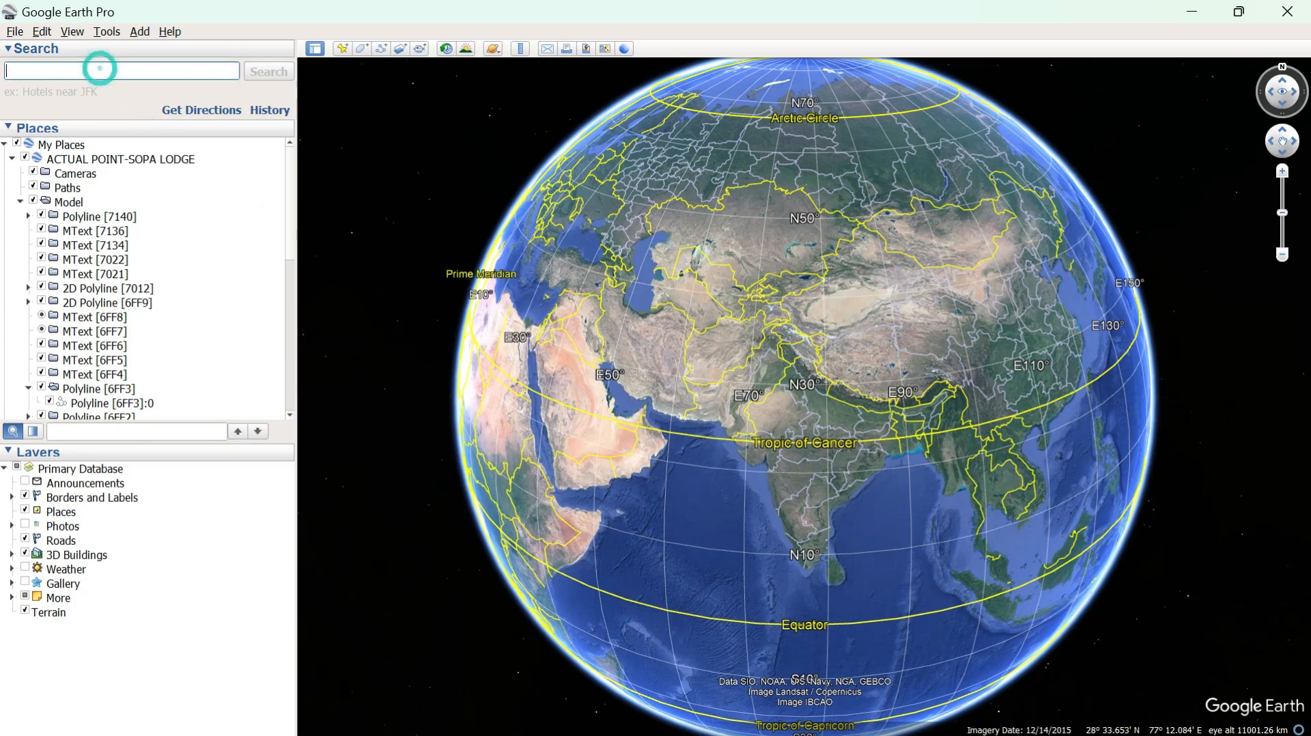
pyautogui.write('goth')
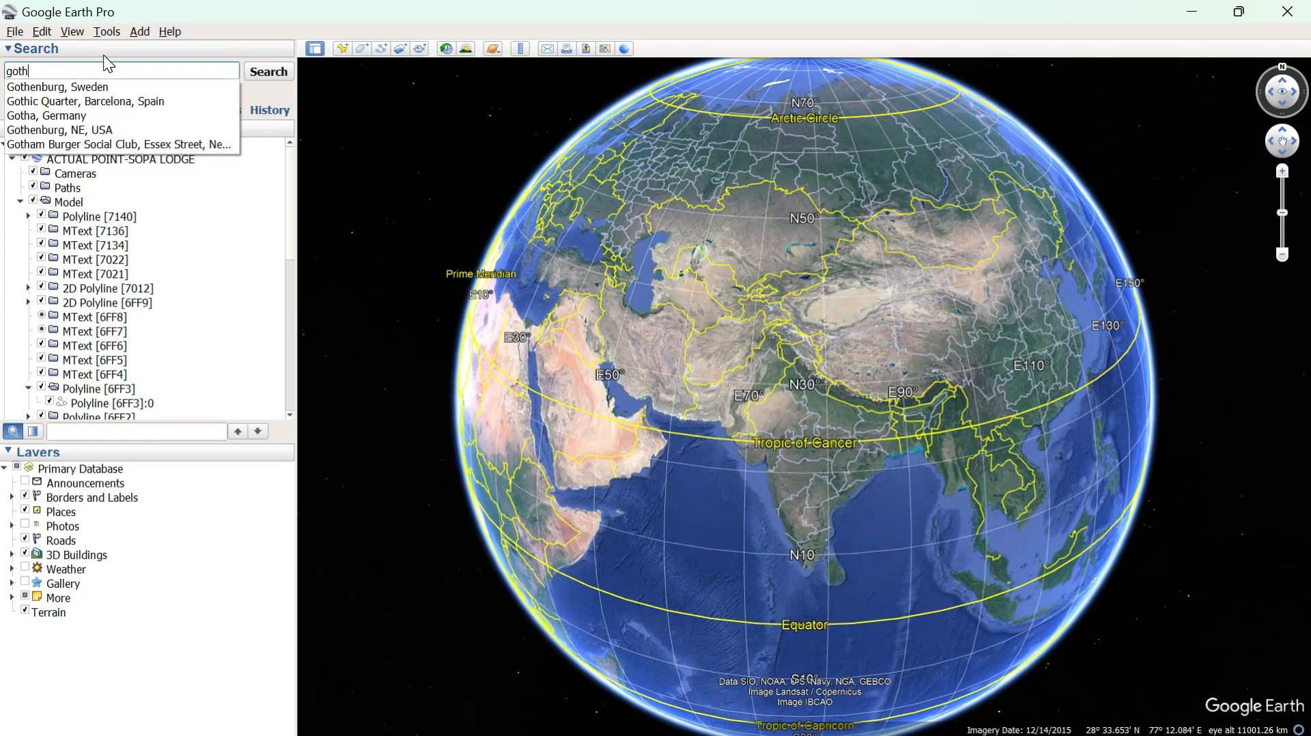
pyautogui.write('ara, Rajasthan')
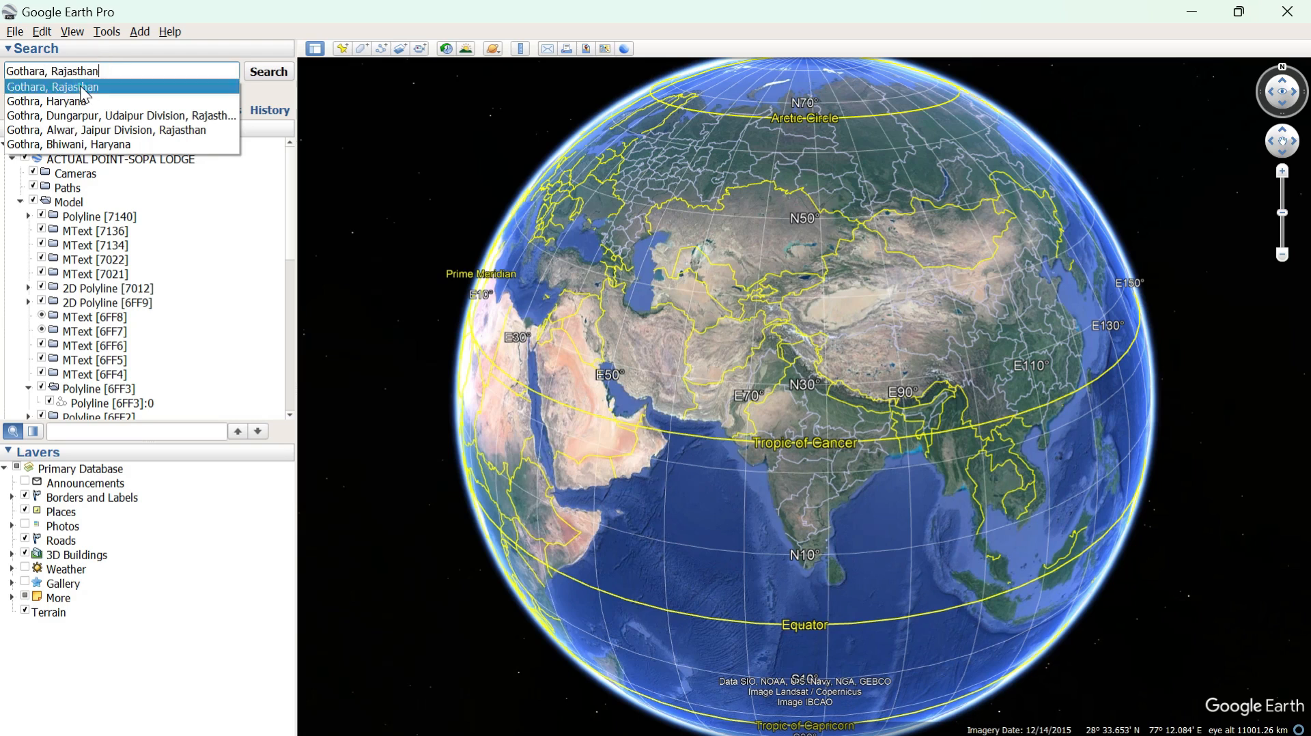
pyautogui.click(80, 86)
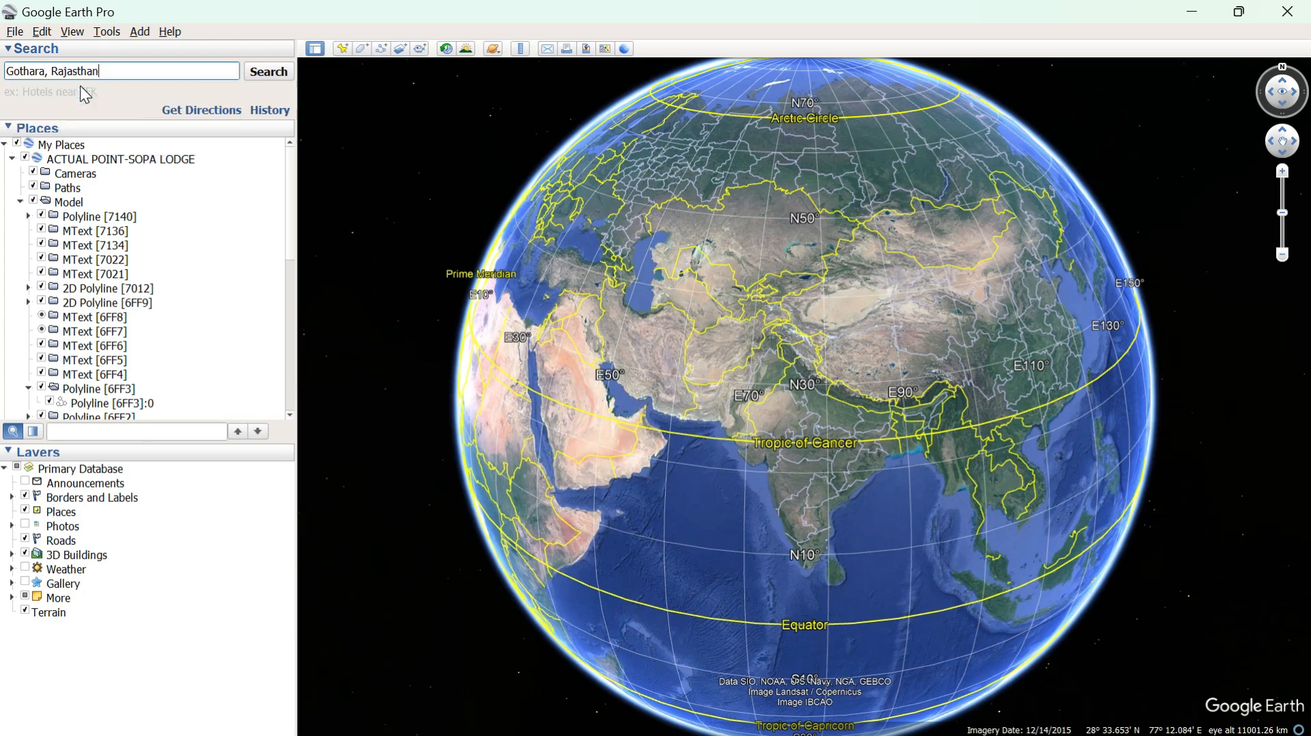
pyautogui.click(276, 78)
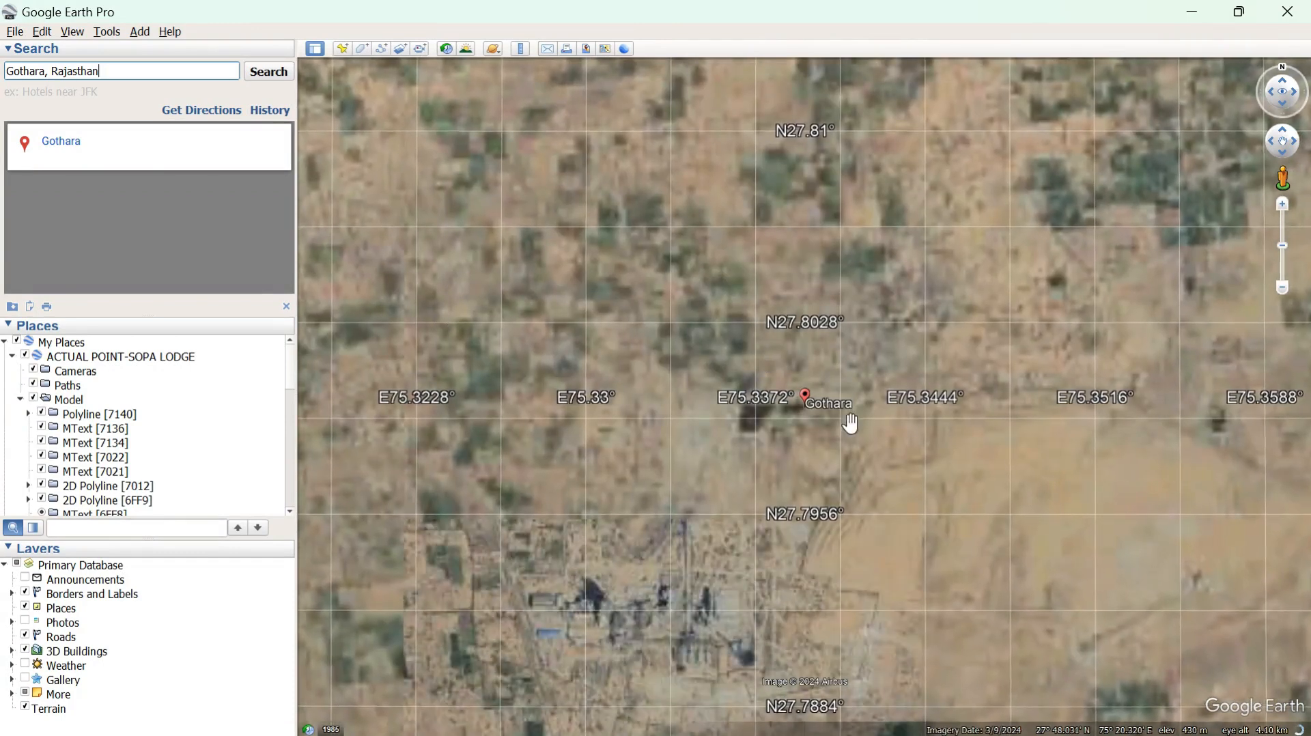
pyautogui.scroll(2, 843, 421)
pyautogui.scroll(3, 843, 422)
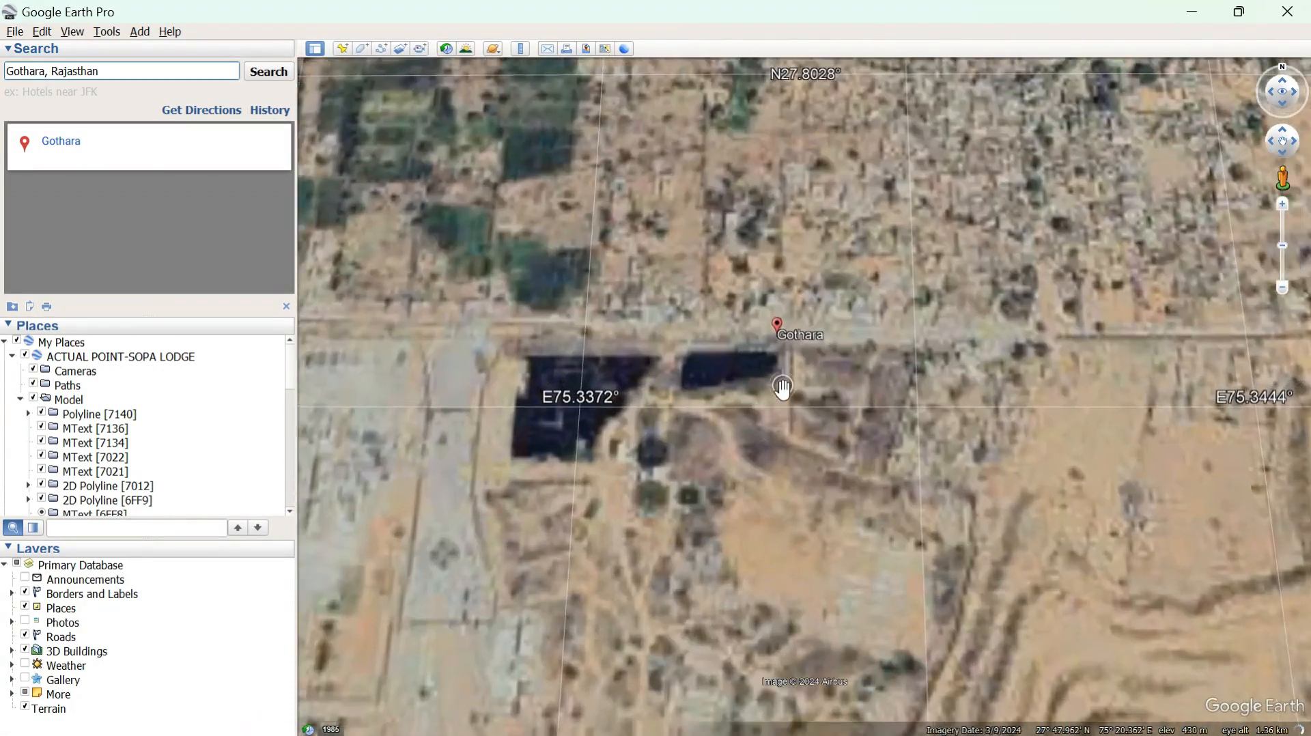
pyautogui.scroll(2, 774, 287)
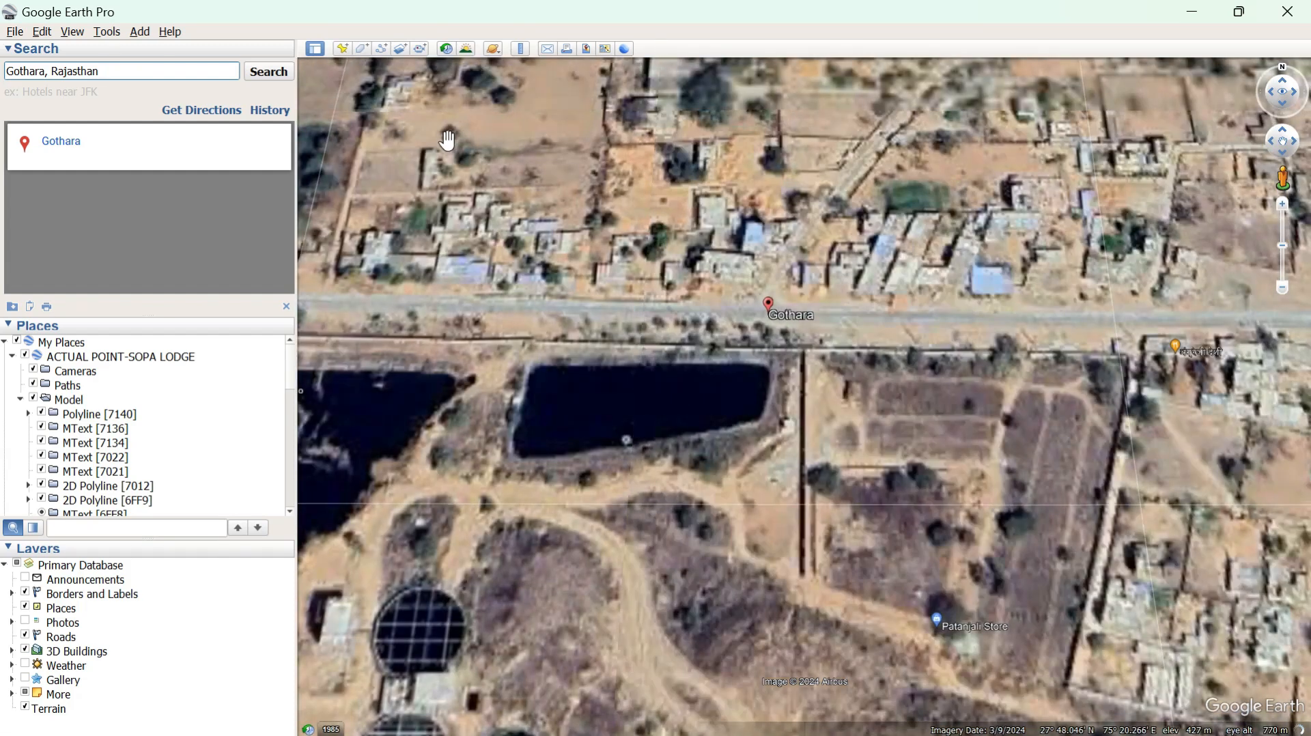
pyautogui.click(343, 51)
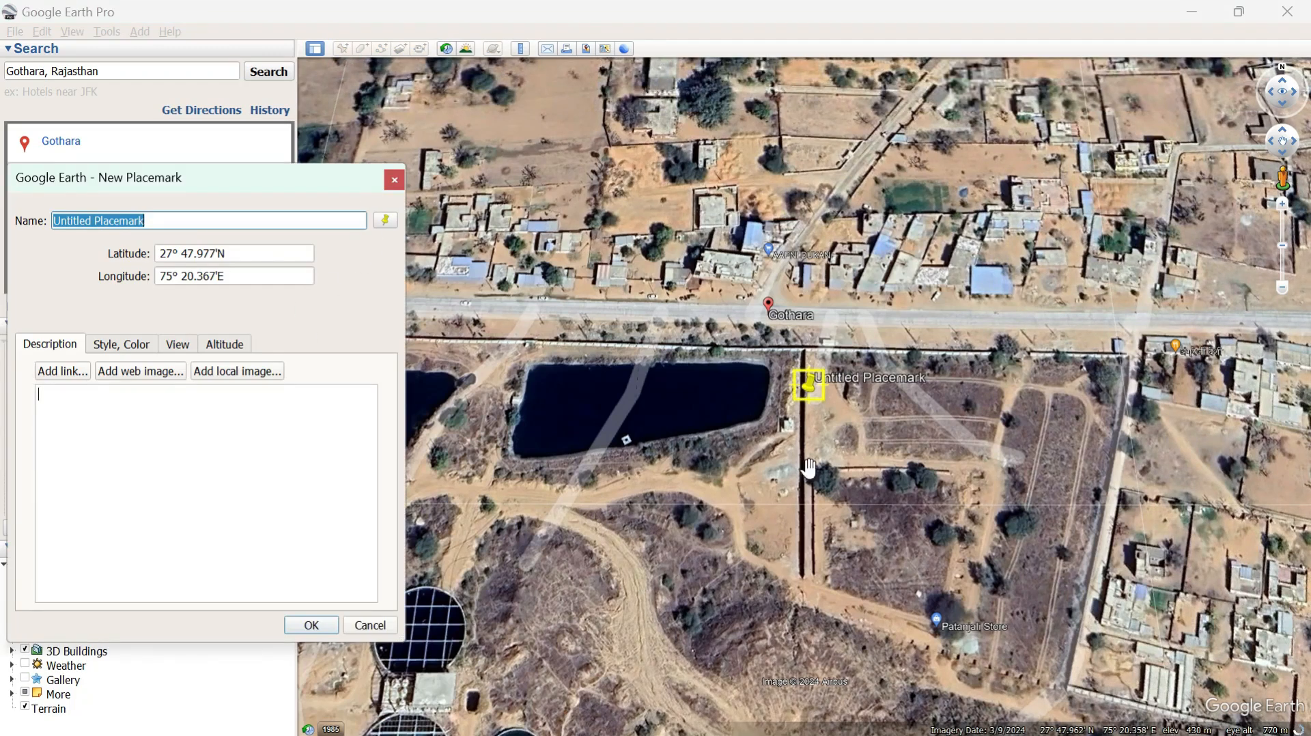
pyautogui.click(811, 392)
pyautogui.moveTo(815, 399); pyautogui.dragTo(767, 325)
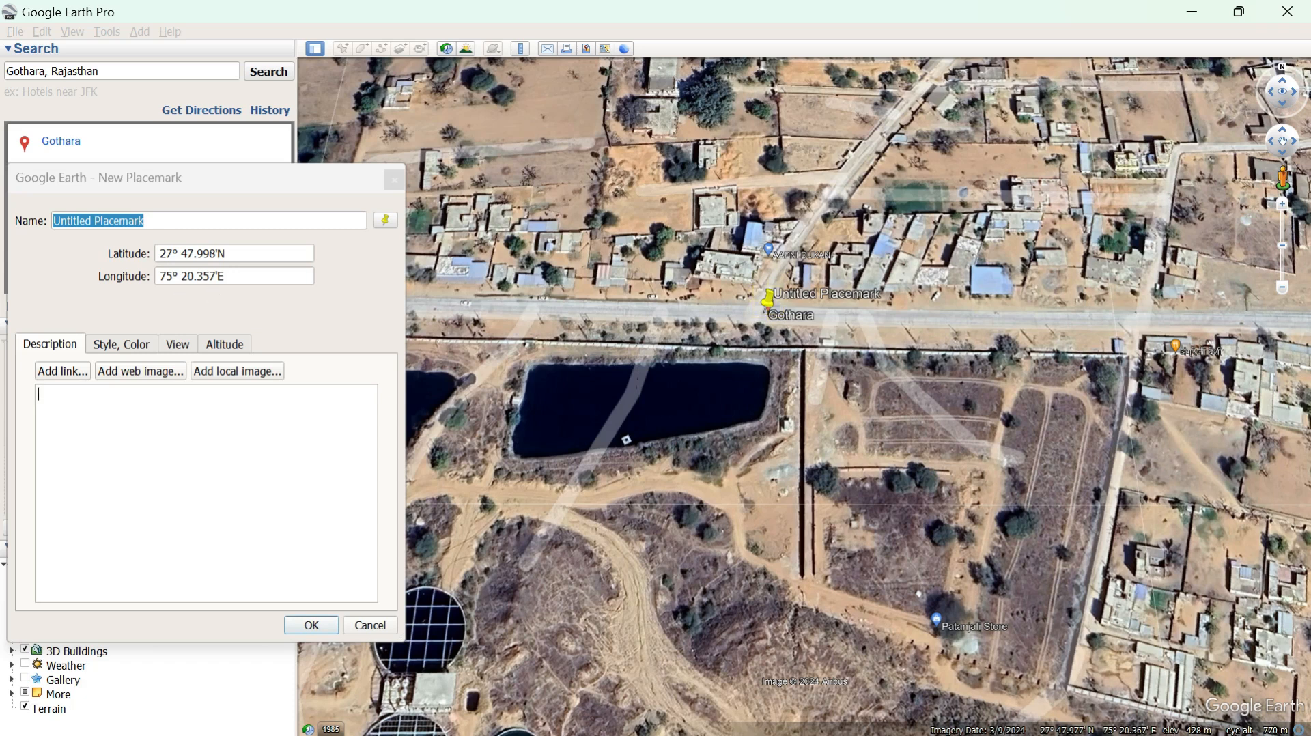
pyautogui.moveTo(216, 255); pyautogui.dragTo(159, 254)
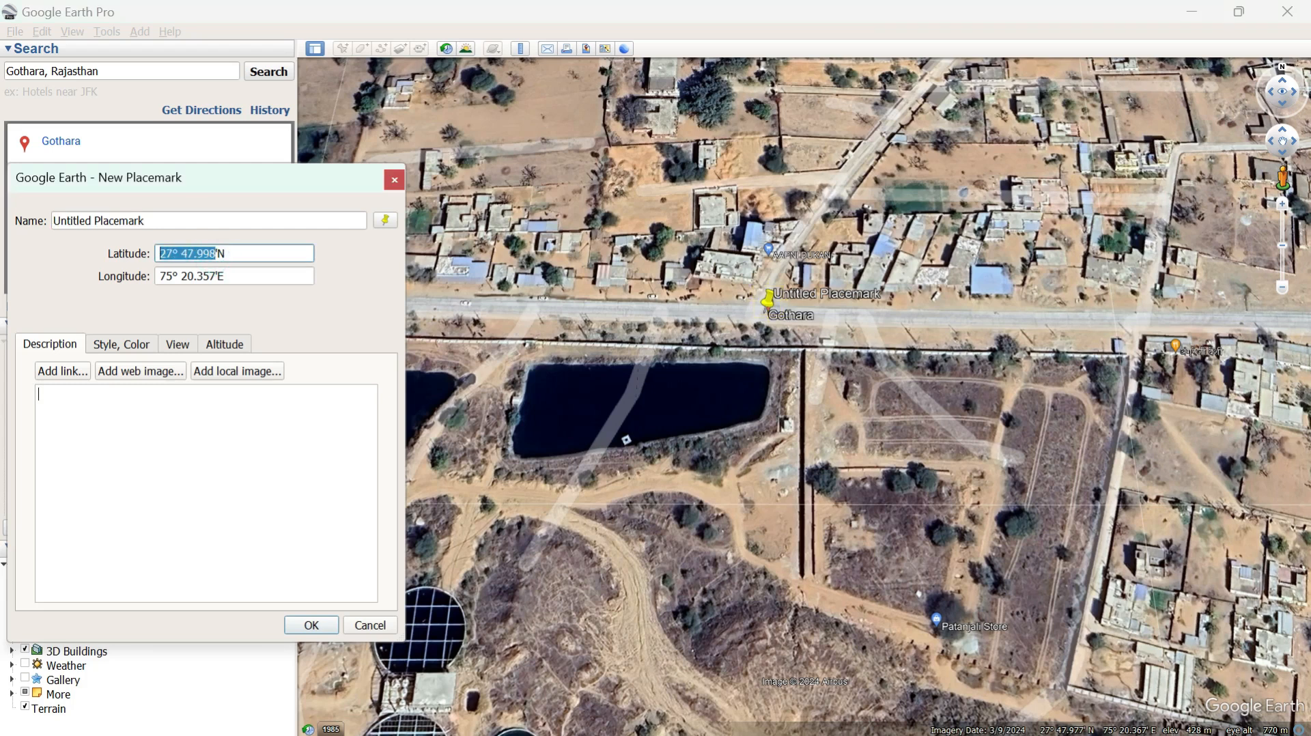
pyautogui.rightClick(190, 259)
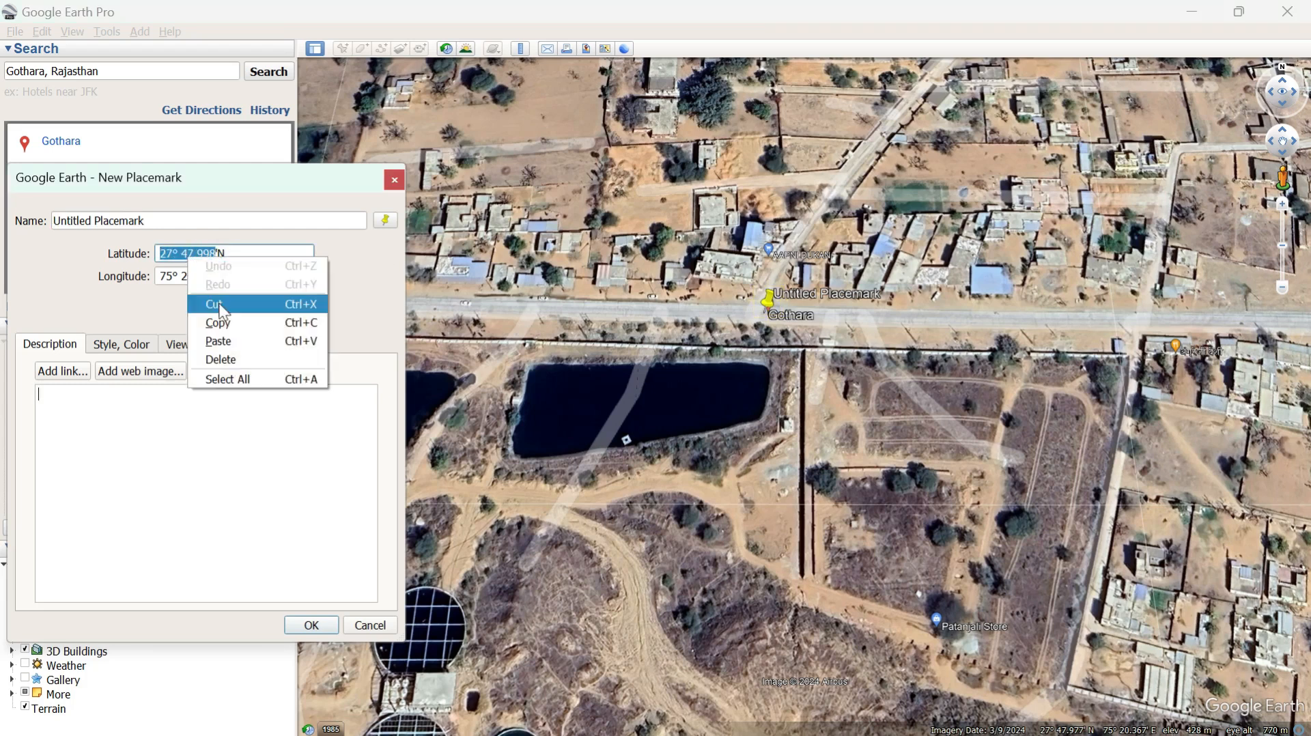
pyautogui.click(223, 327)
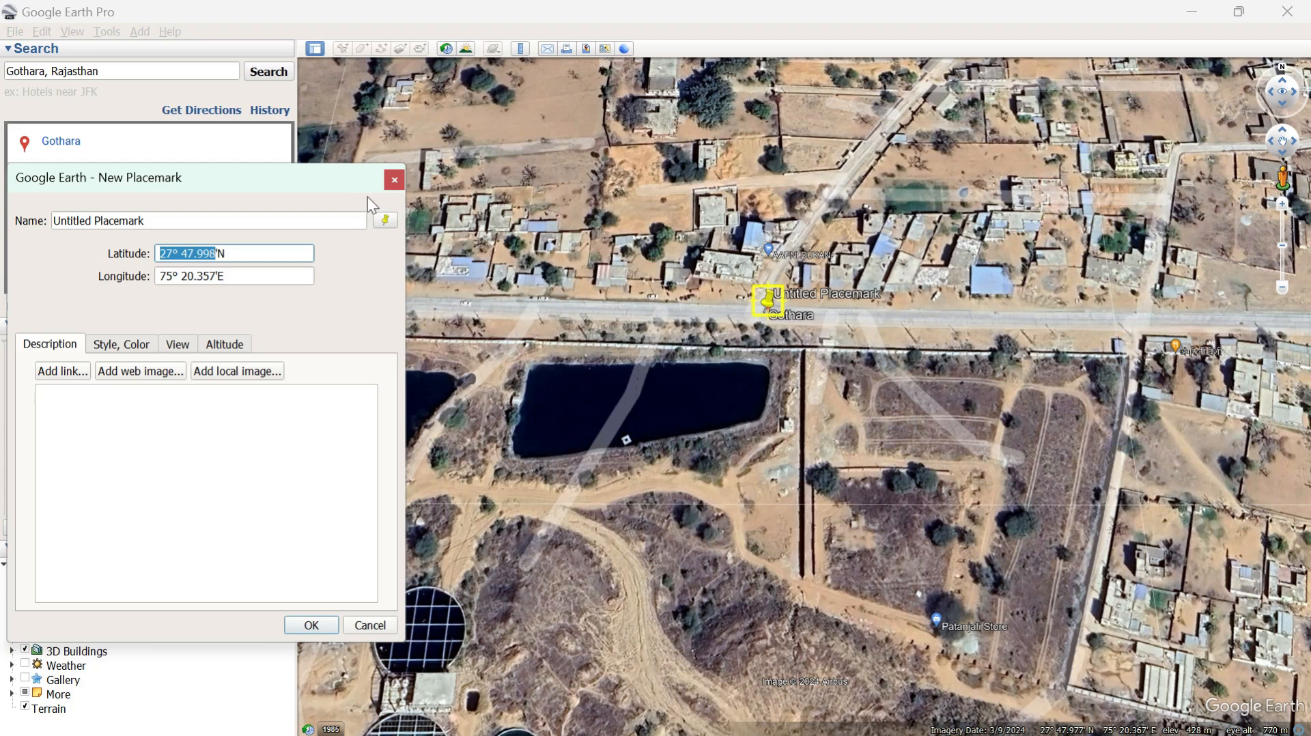
pyautogui.click(394, 181)
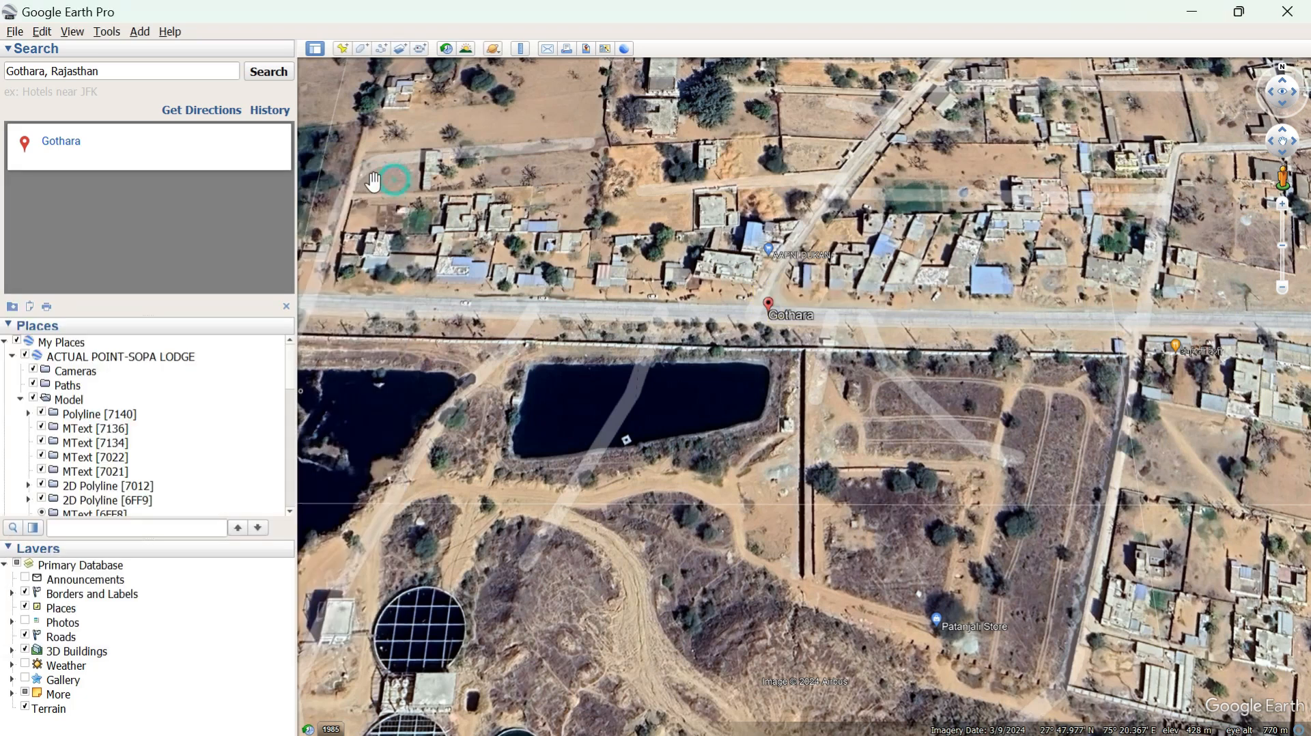
# Set the latitude and longitude display to Decimal Degrees in the Google Earth options
pyautogui.click(107, 32)
pyautogui.click(117, 162)
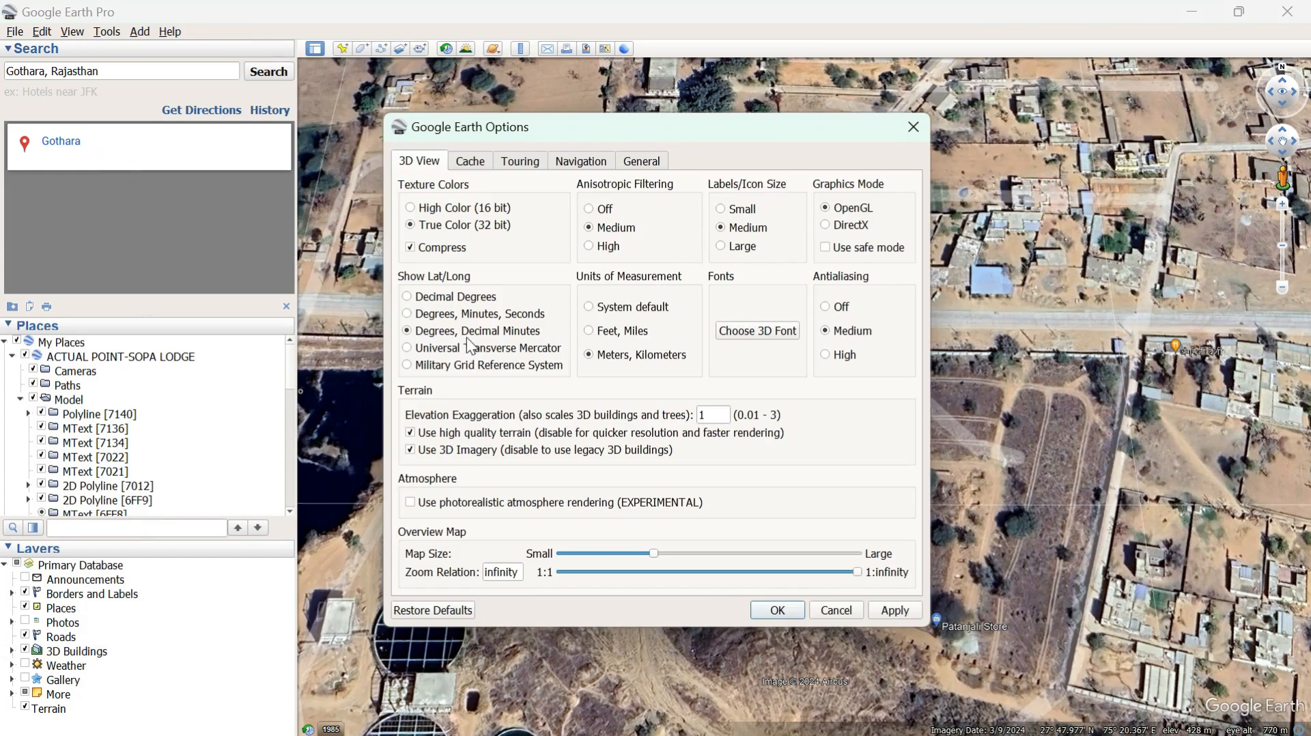
pyautogui.click(408, 298)
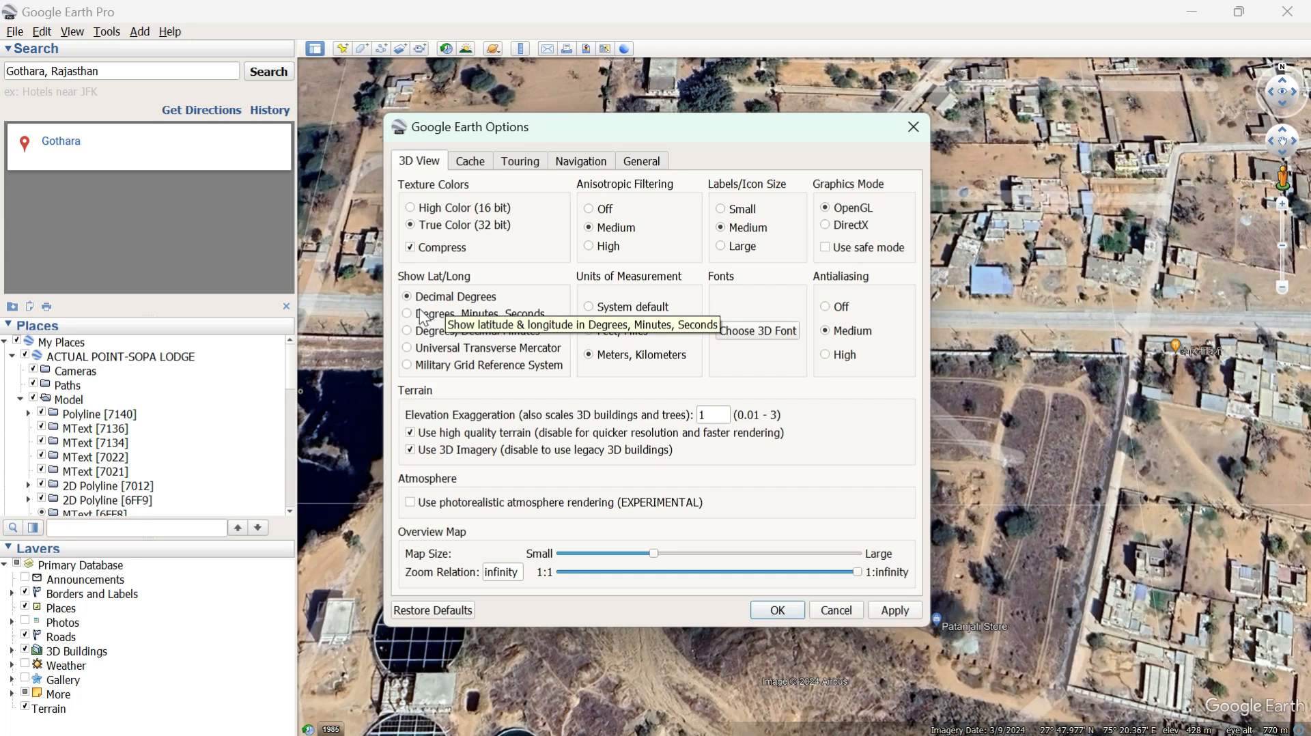
pyautogui.click(892, 610)
pyautogui.click(798, 611)
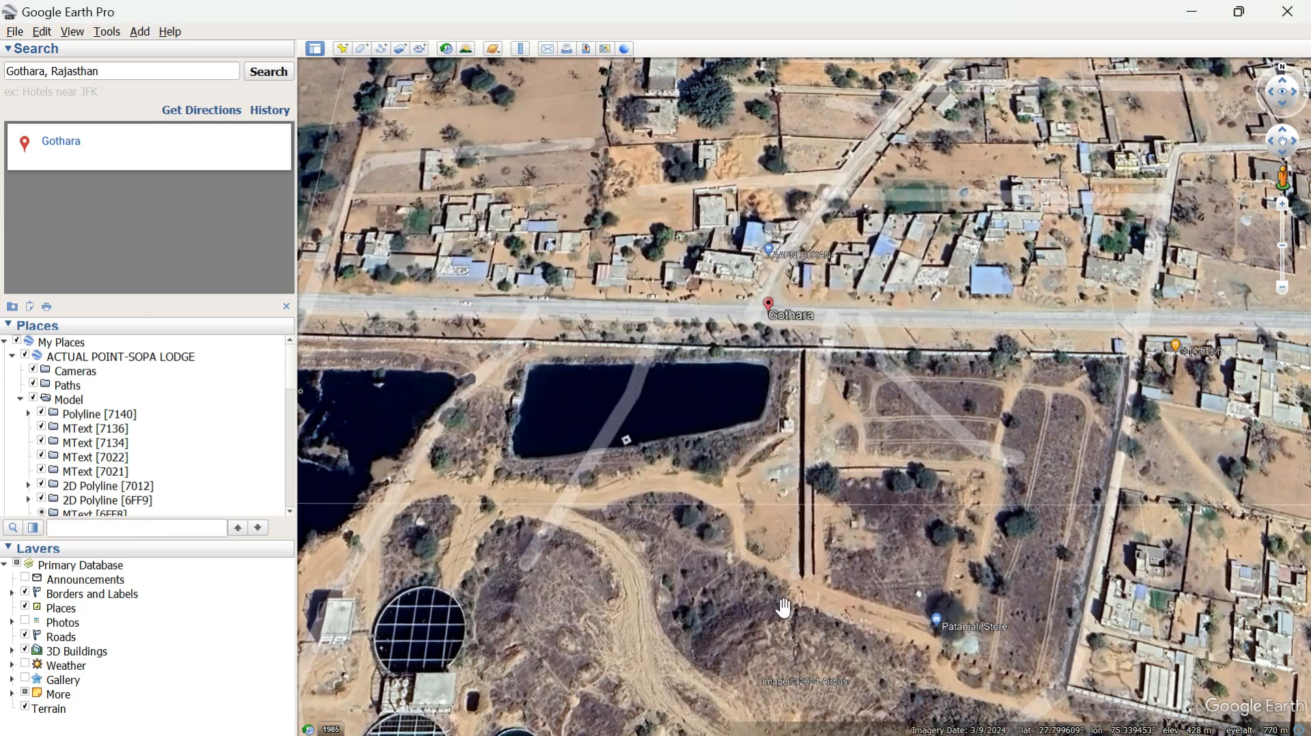
# Position a new placemark on the Gothara marker, at about 27.799954°, 75.339266°, and copy its latitude
pyautogui.click(342, 51)
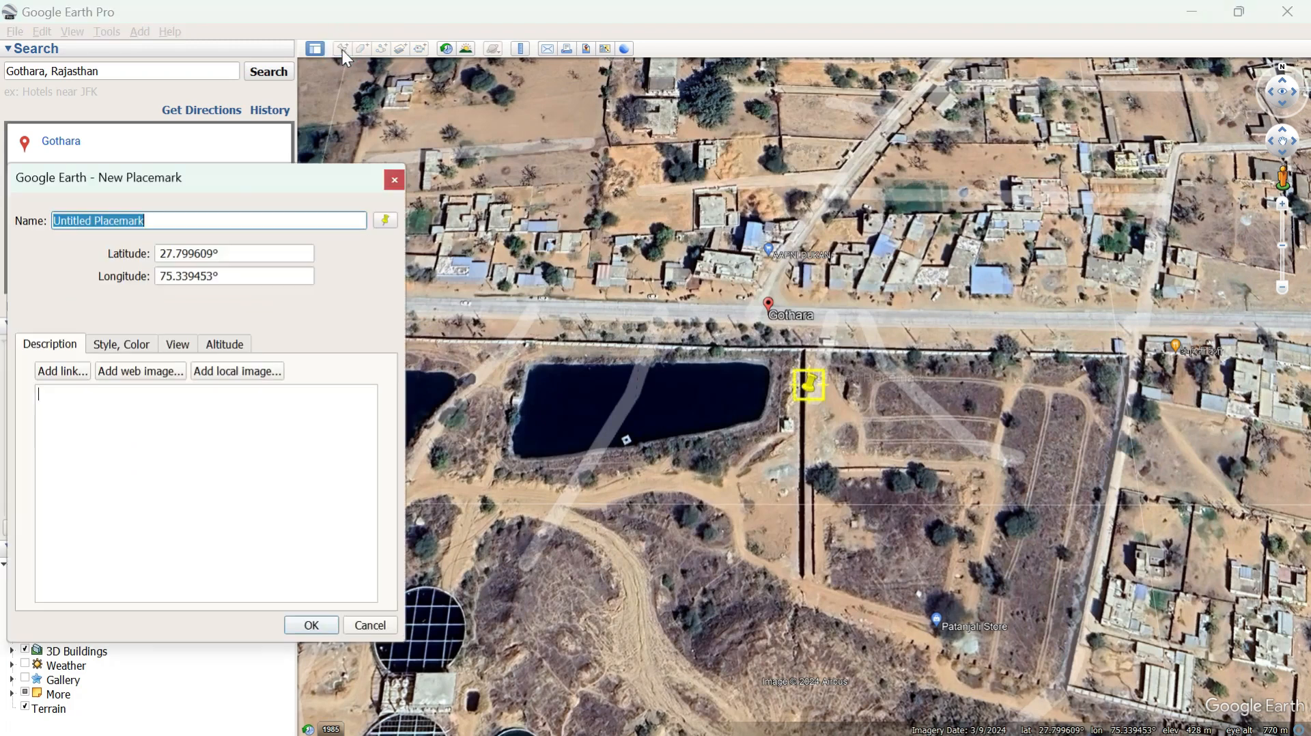
pyautogui.moveTo(811, 399); pyautogui.dragTo(766, 327)
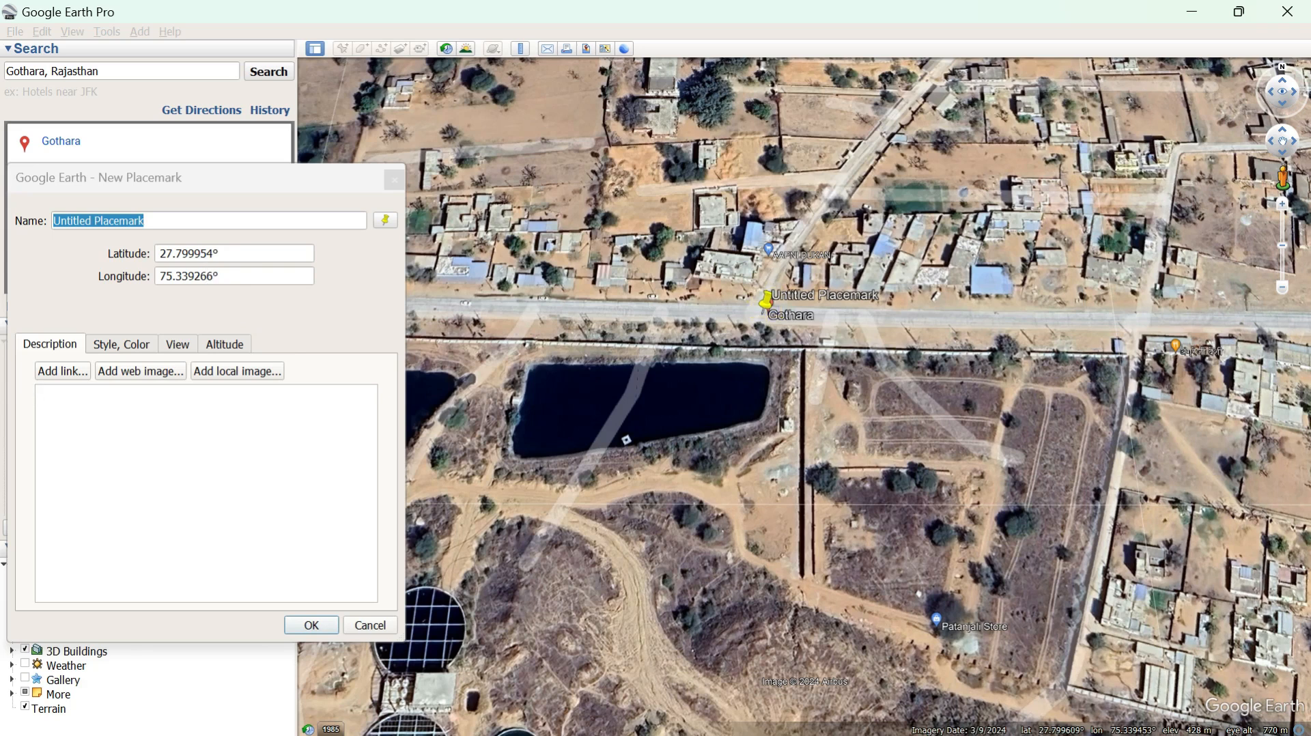
pyautogui.moveTo(213, 253); pyautogui.dragTo(159, 254)
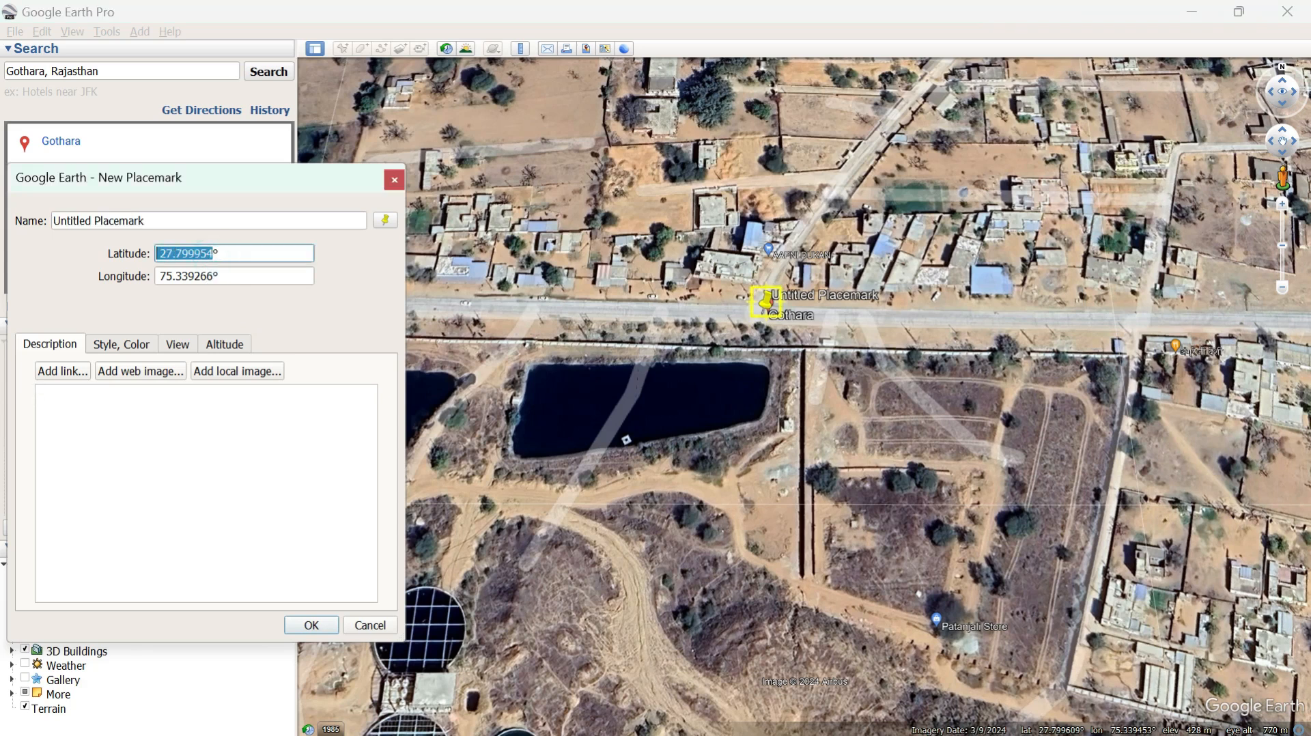
pyautogui.rightClick(171, 253)
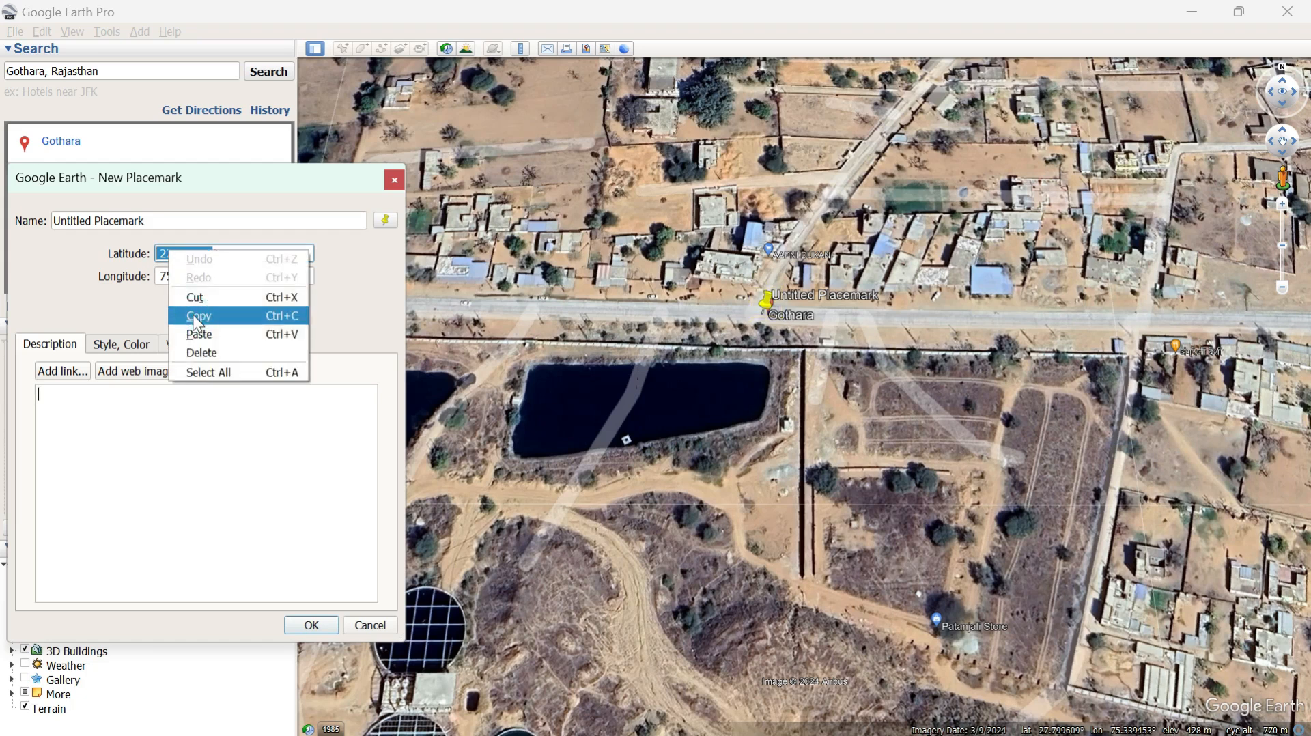
pyautogui.click(195, 316)
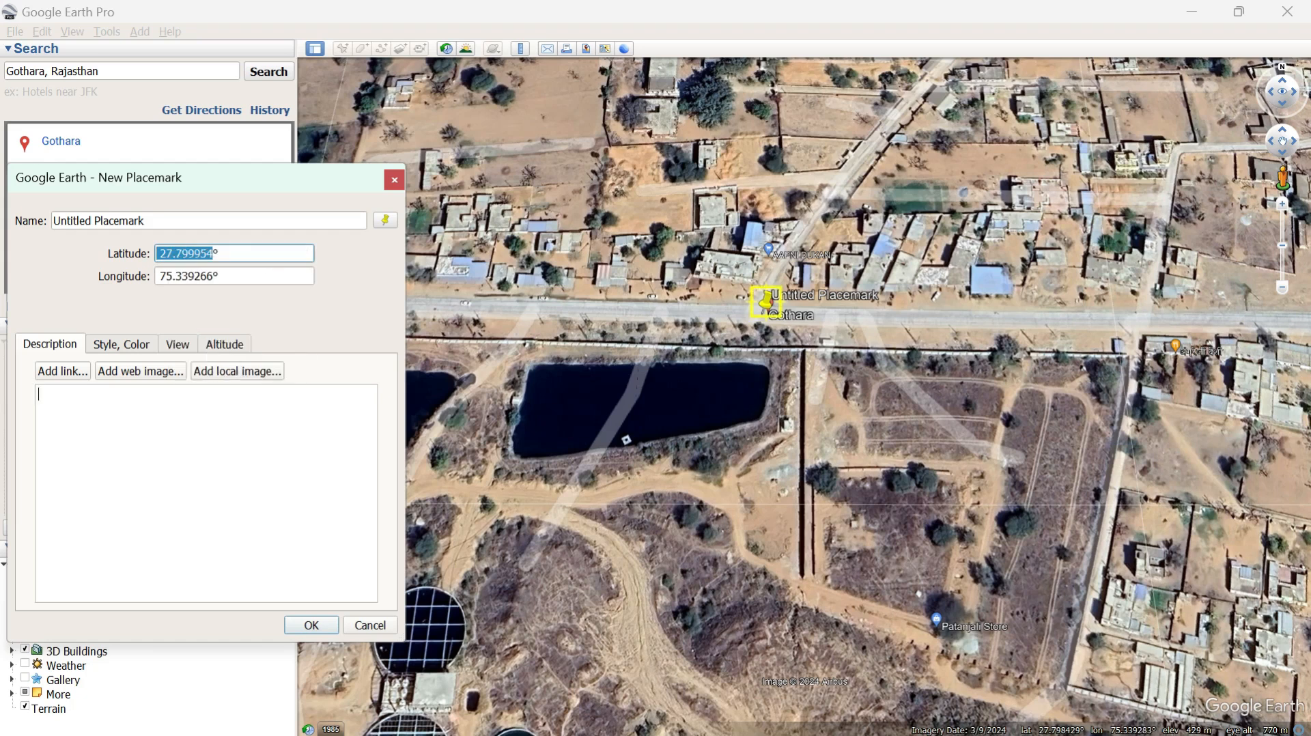
# Open Notepad and paste the copied latitude 27.799954 into the empty document
pyautogui.press('super')
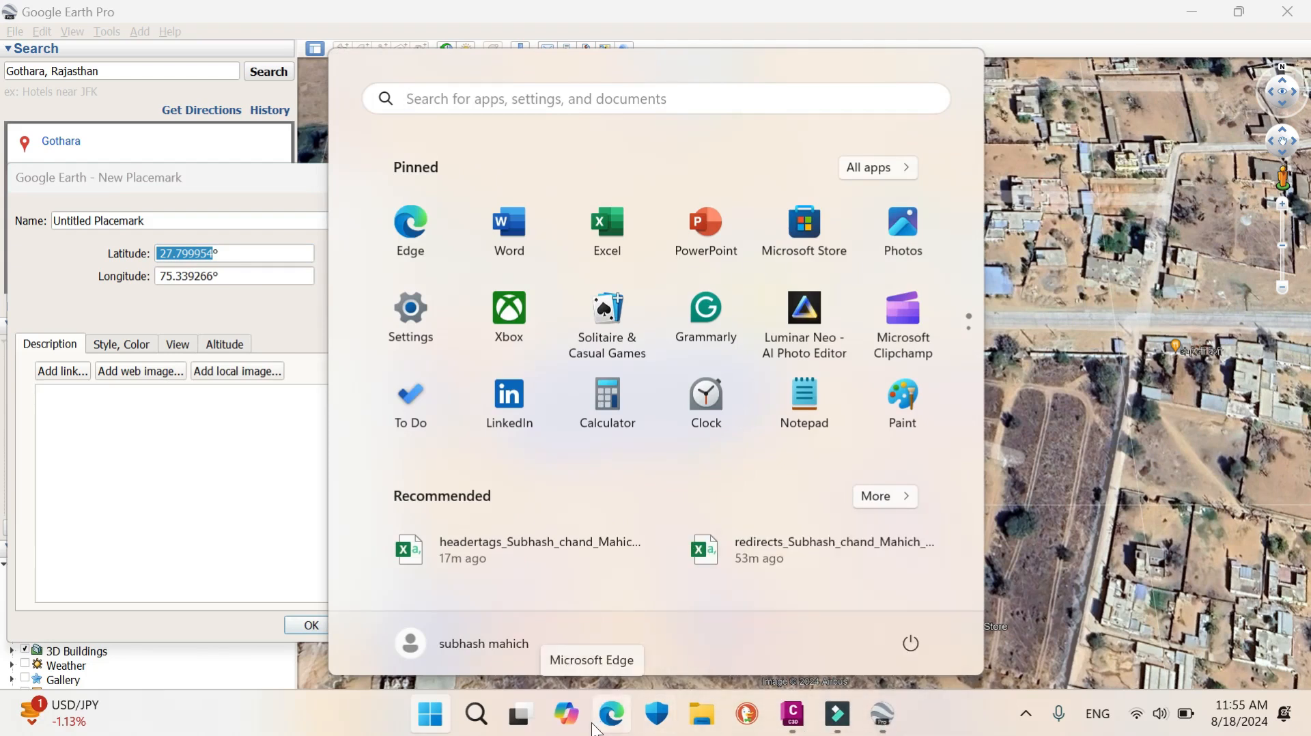
pyautogui.write('no')
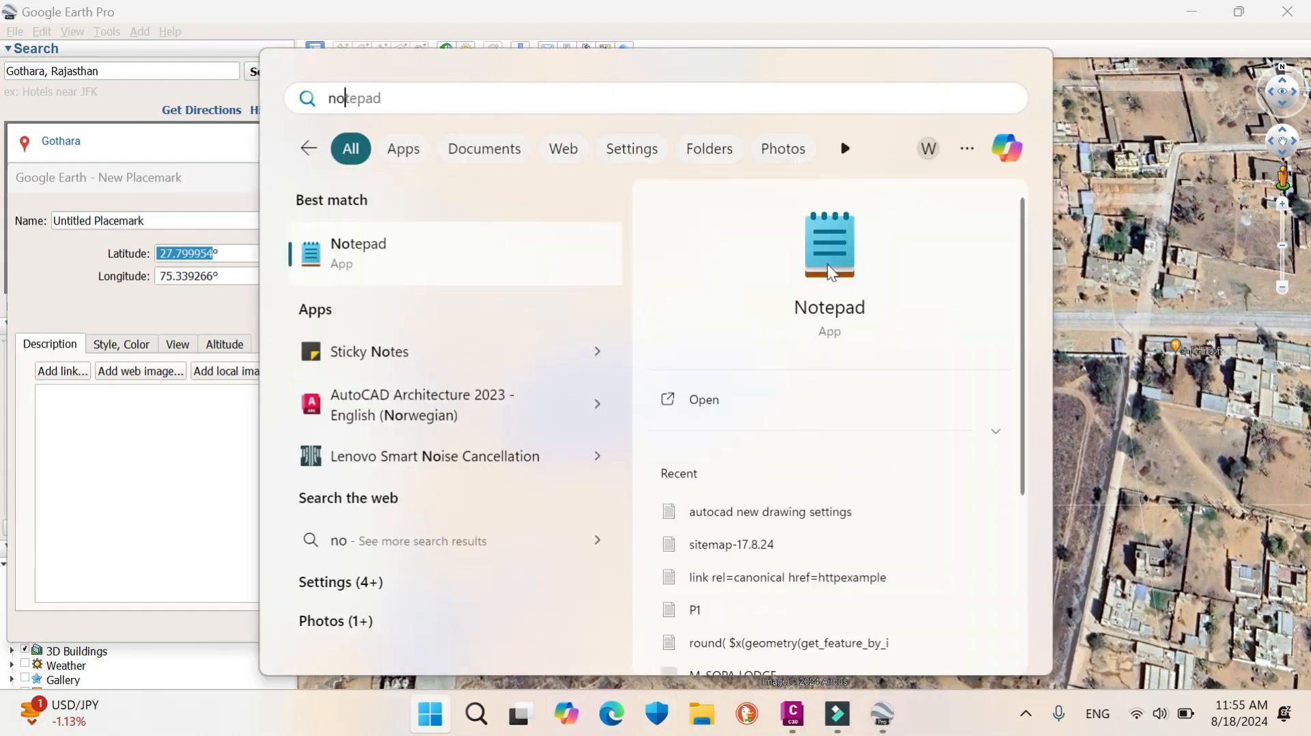
pyautogui.press('Return')
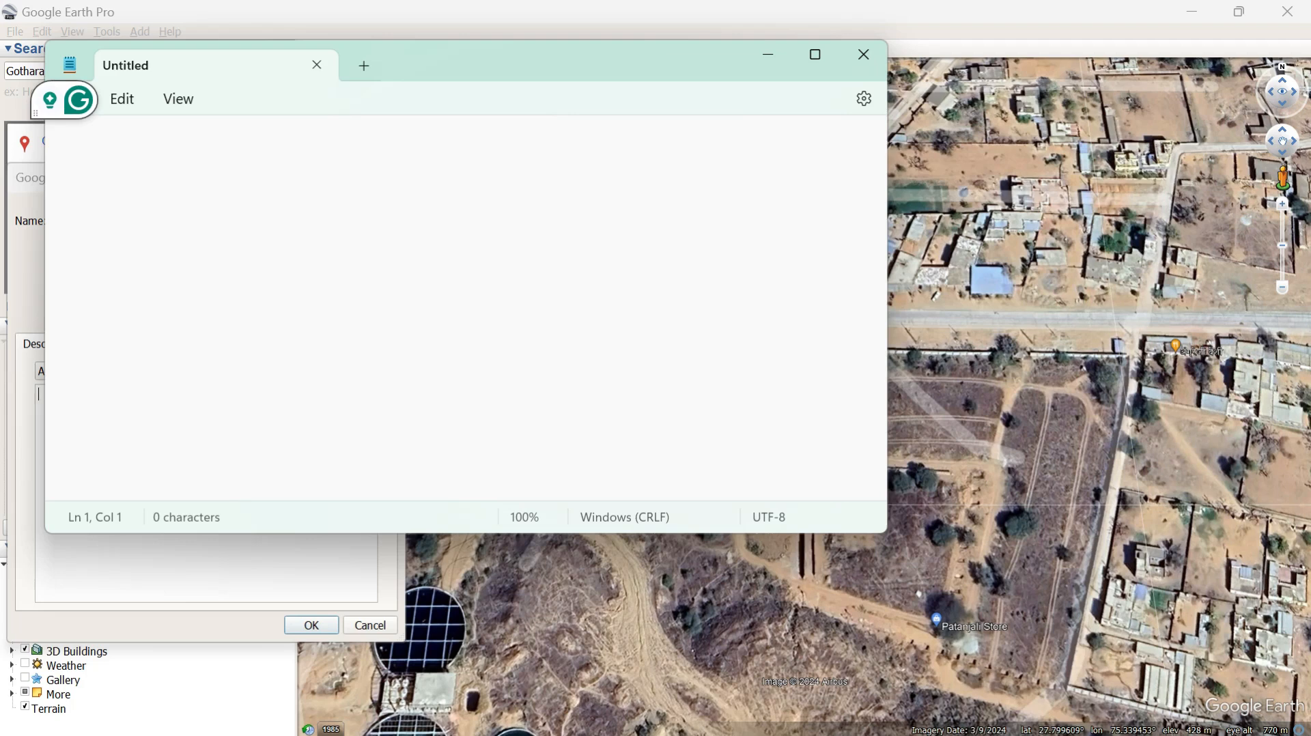
pyautogui.hotkey('ctrl', 'v')
pyautogui.click(766, 55)
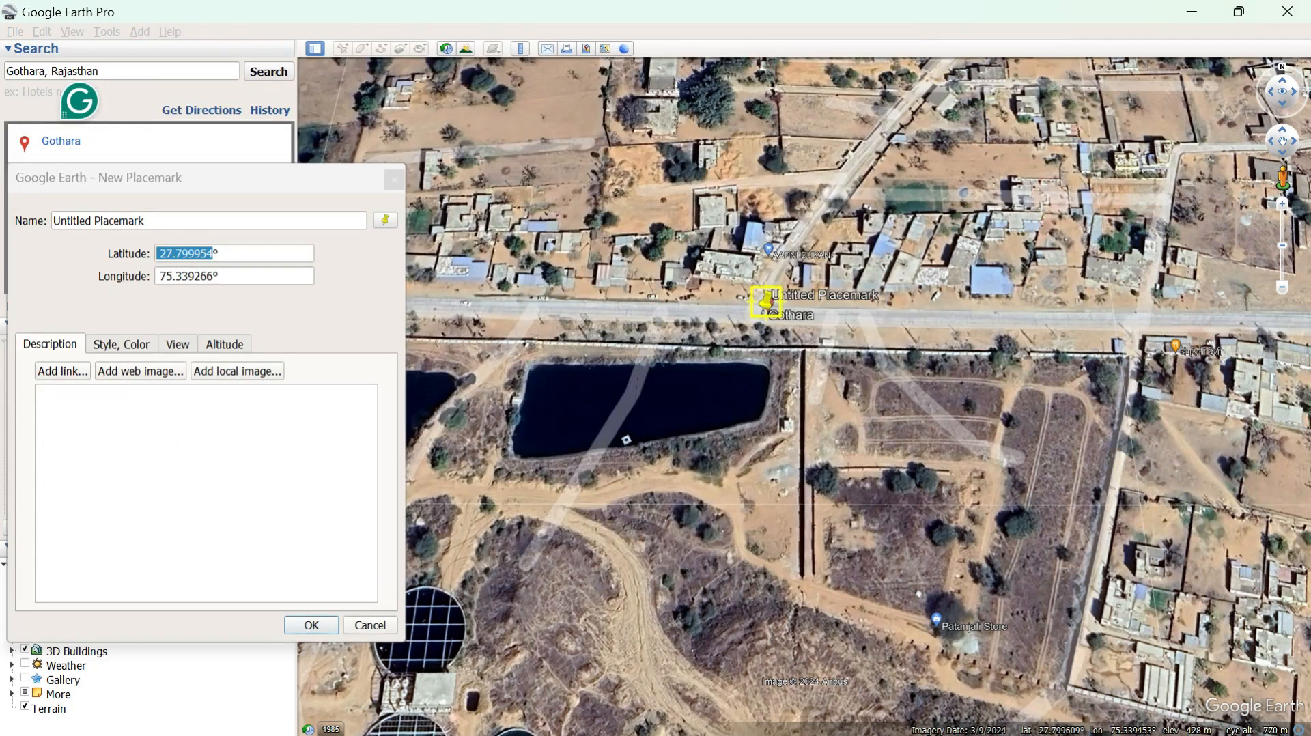
# Copy the placemark's longitude 75.339266 and paste it on a second line of the Notepad document
pyautogui.doubleClick(198, 276)
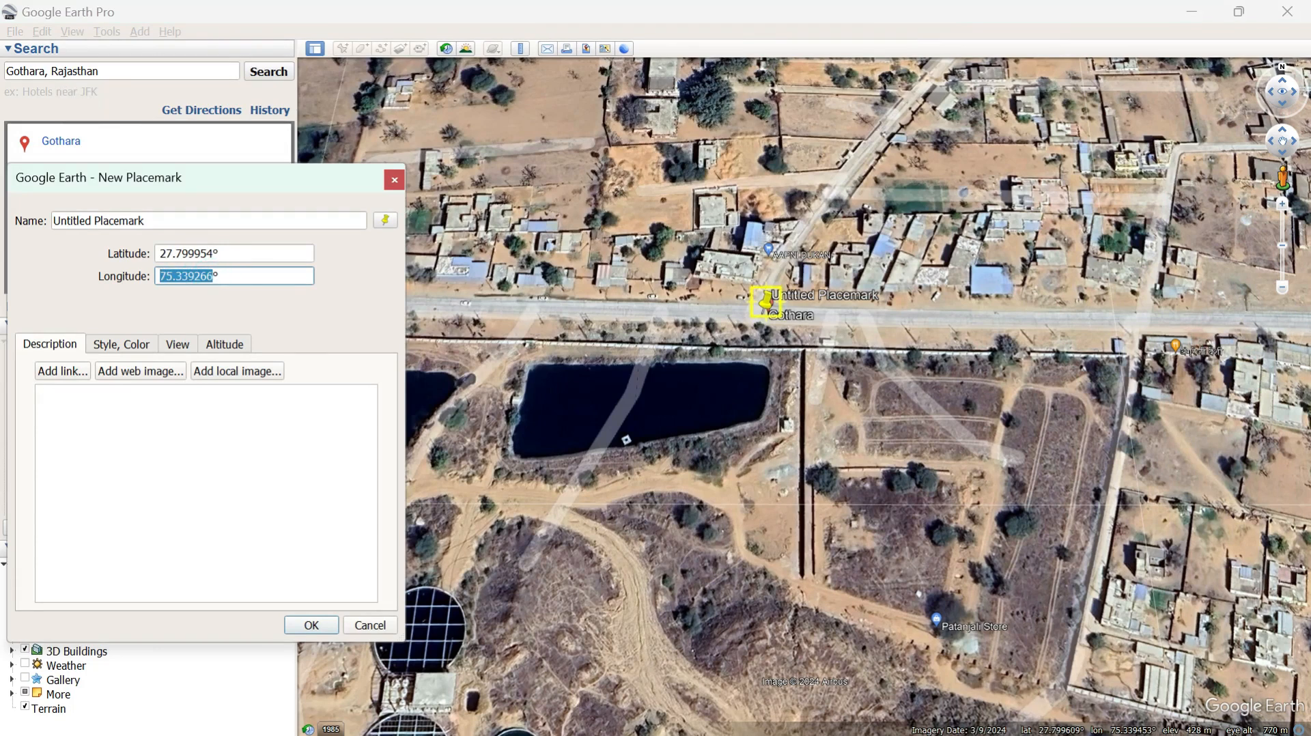
pyautogui.rightClick(193, 277)
pyautogui.click(227, 345)
pyautogui.press('super')
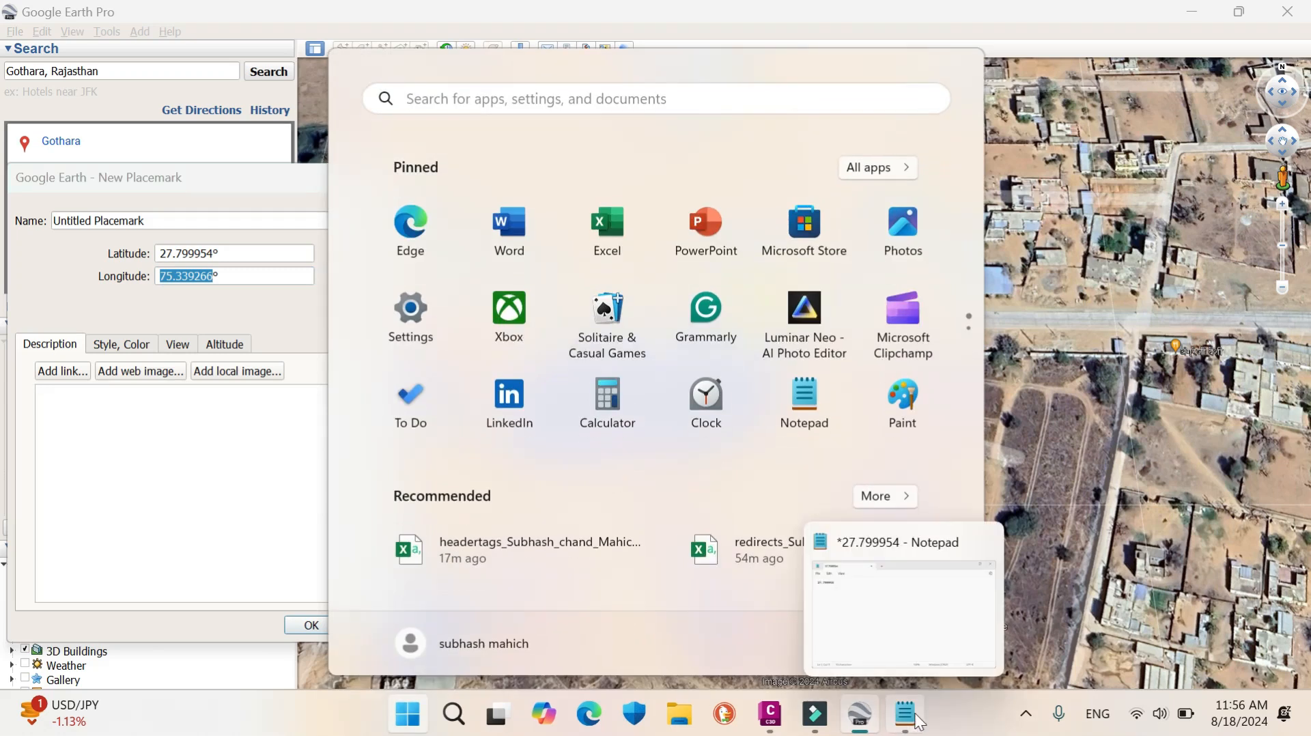
pyautogui.click(905, 713)
pyautogui.press('Return')
pyautogui.hotkey('ctrl', 'v')
pyautogui.click(768, 55)
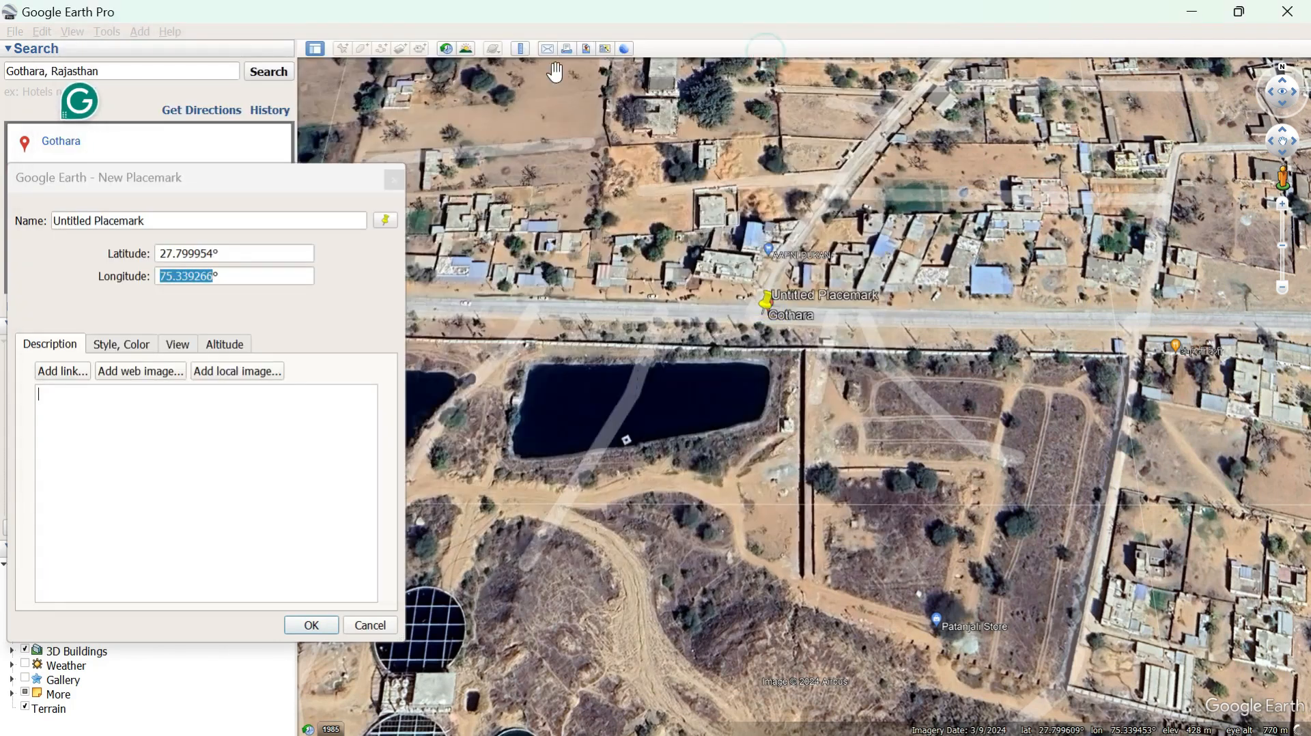
# Discard the placemark and return to Civil 3D to paste 75.339266 as the geographic location's longitude
pyautogui.click(393, 179)
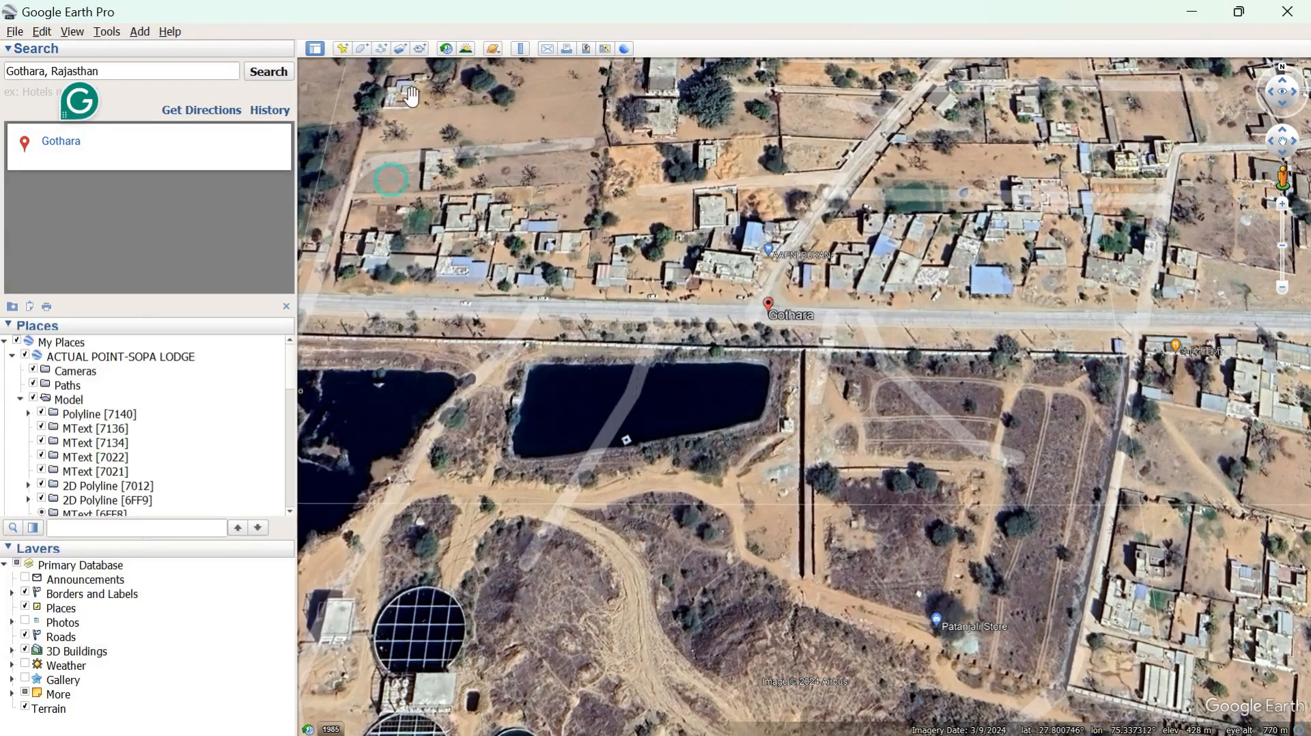
pyautogui.click(1302, 12)
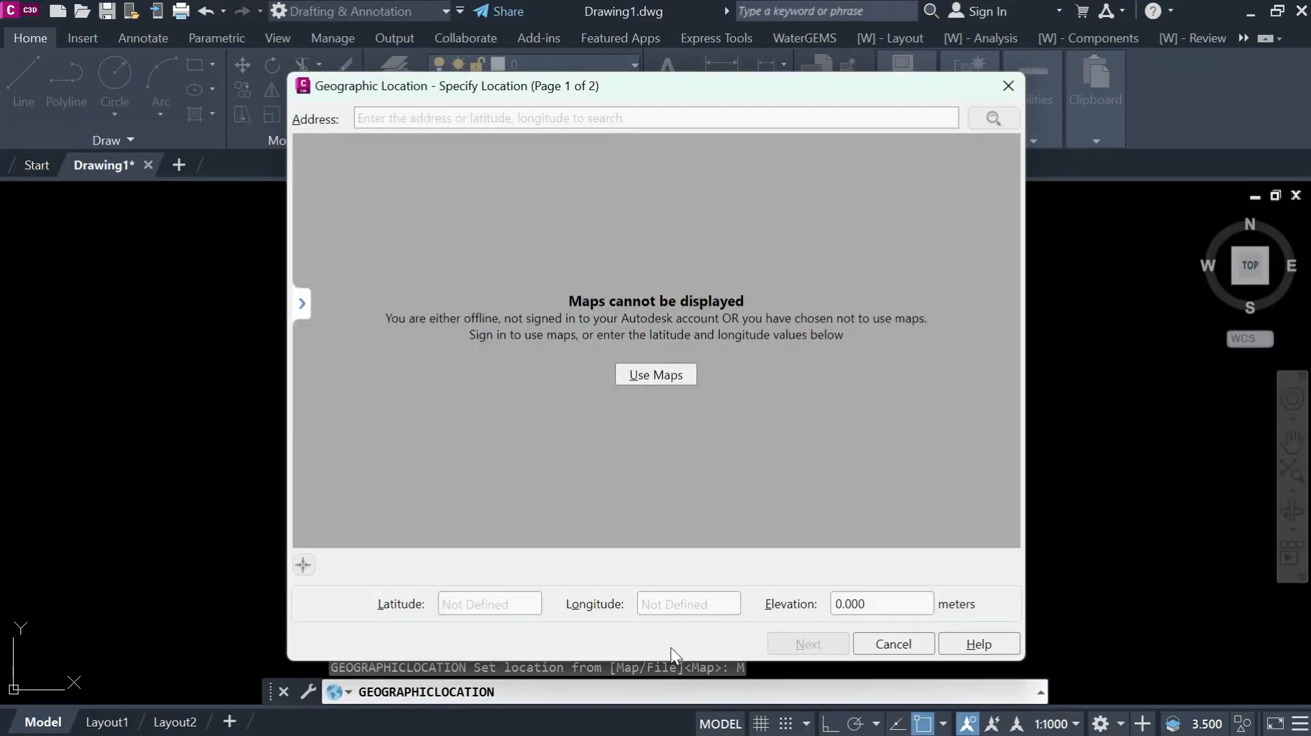
pyautogui.click(683, 604)
pyautogui.hotkey('ctrl', 'v')
# Copy the latitude from the Notepad document and set the geographic location's latitude to 27.799954
pyautogui.press('super')
pyautogui.click(880, 721)
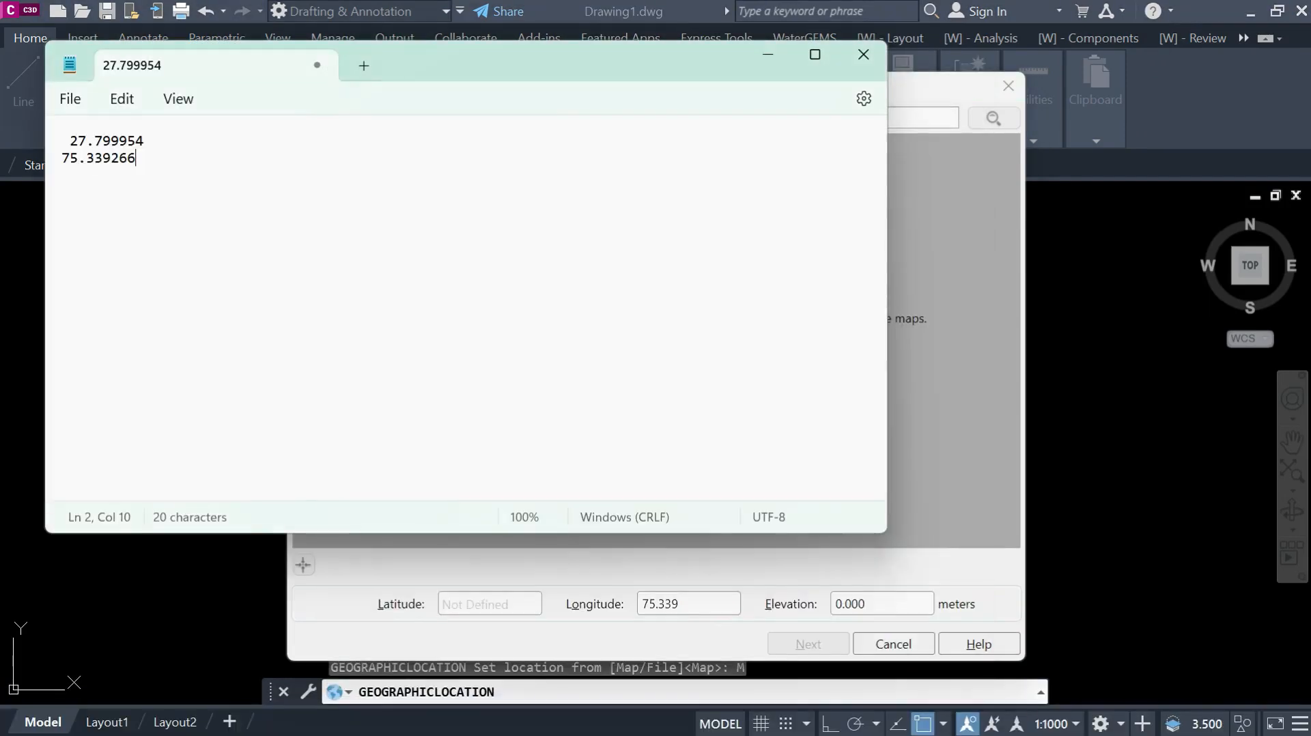
pyautogui.moveTo(152, 141); pyautogui.dragTo(70, 141)
pyautogui.rightClick(94, 135)
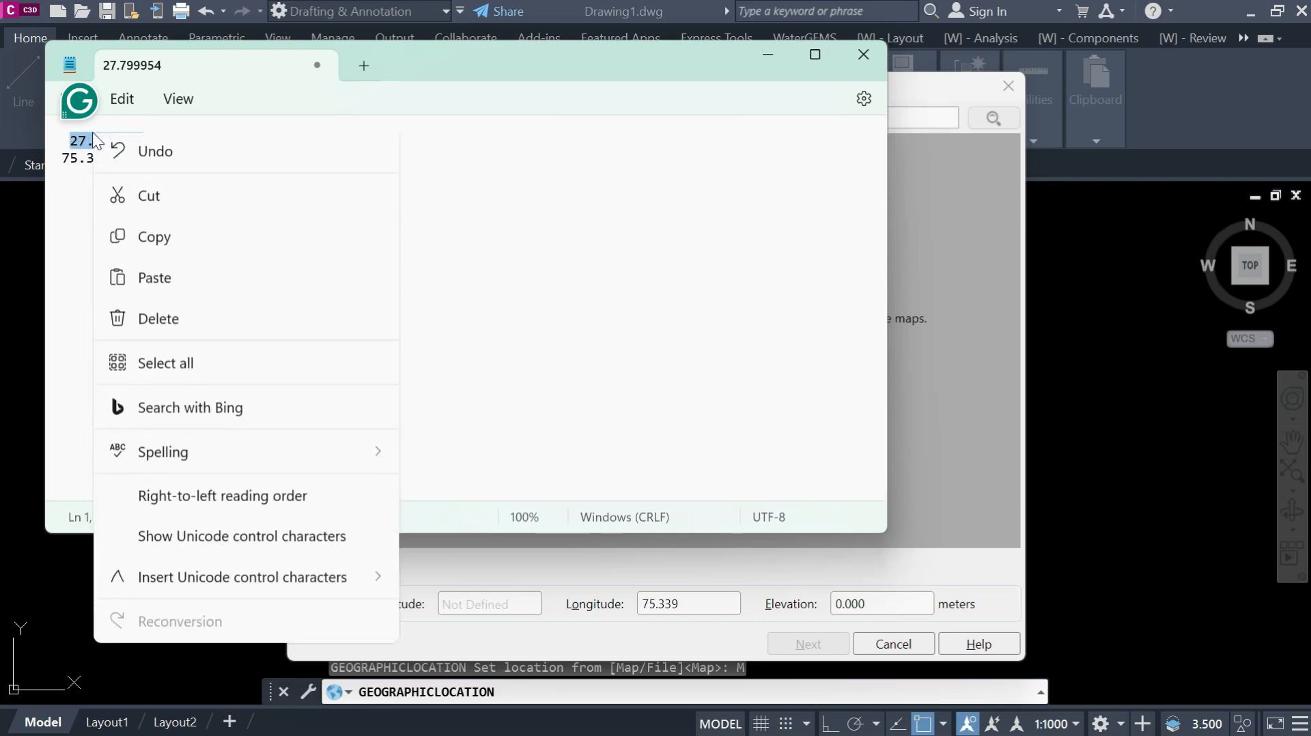
pyautogui.click(161, 246)
pyautogui.click(775, 62)
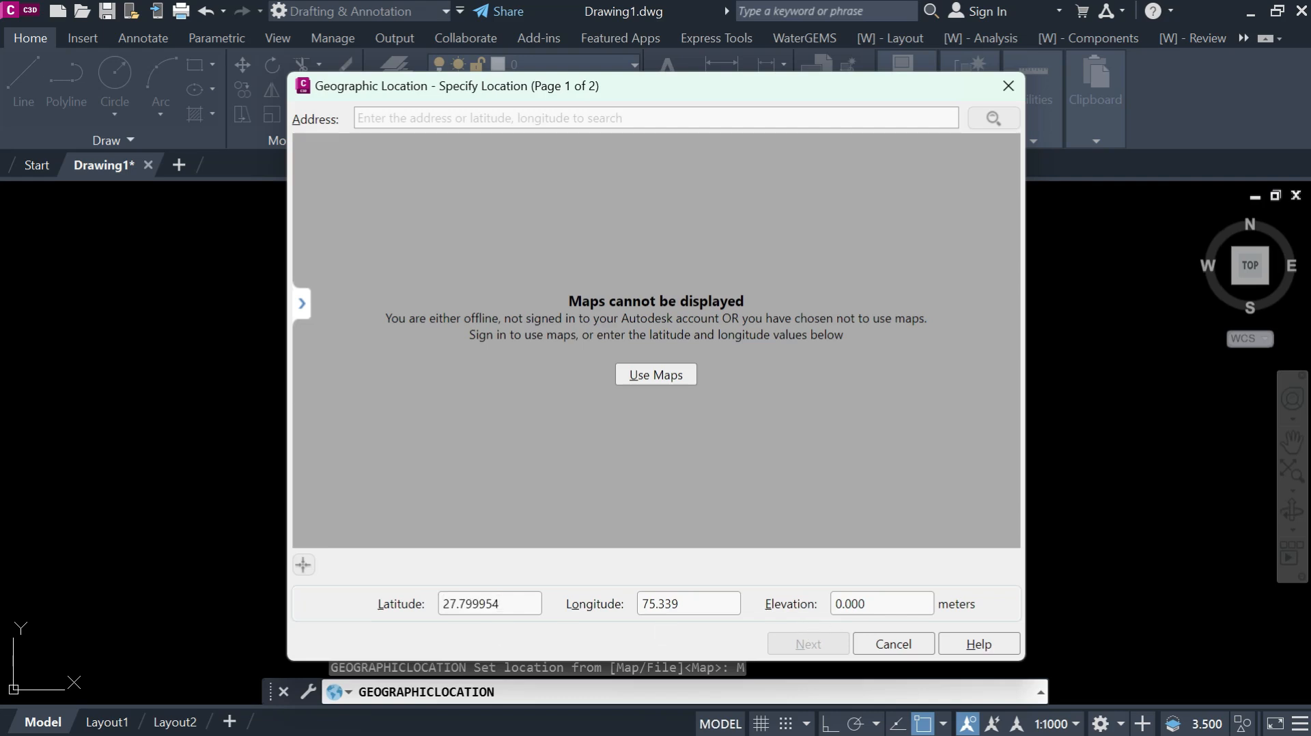
# Accept the entered latitude, longitude and elevation and proceed to choosing the drawing's coordinate system
pyautogui.click(875, 601)
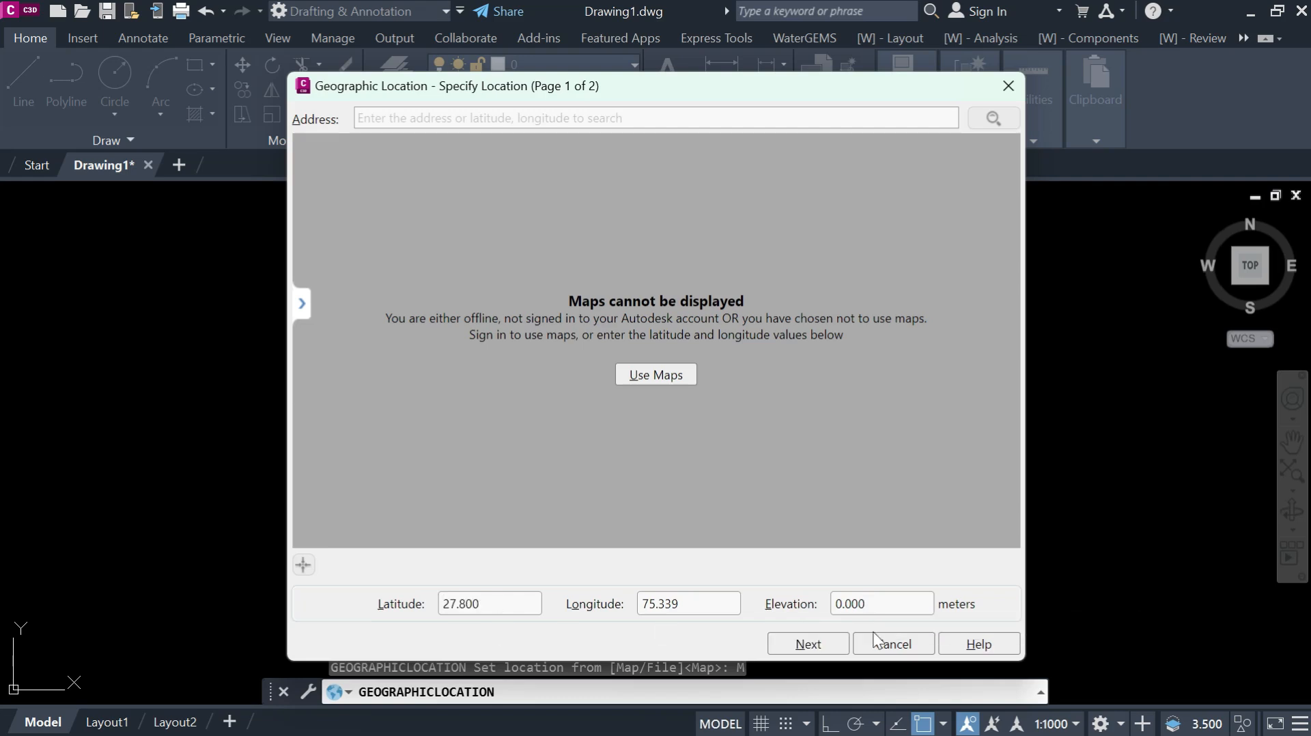
pyautogui.click(810, 646)
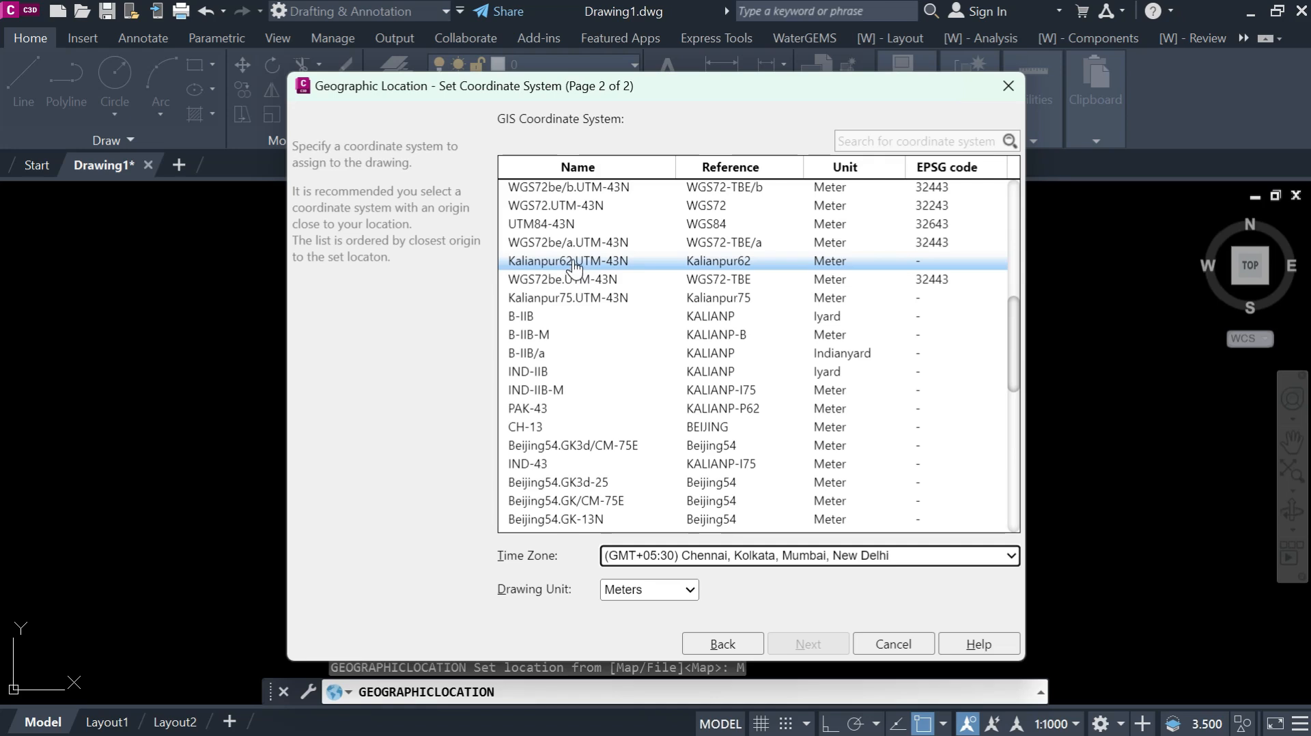
# Switch to Google Earth Pro and set its latitude/longitude display to Universal Transverse Mercator
pyautogui.press('super')
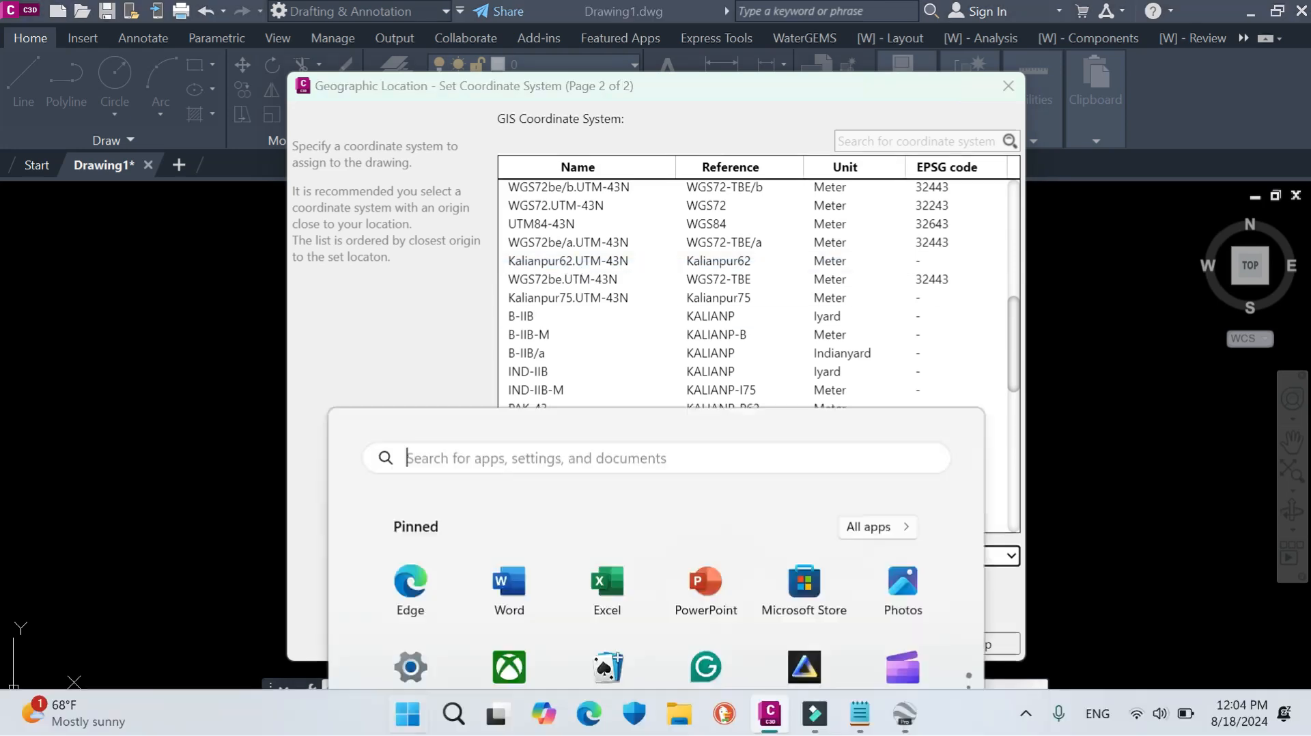
pyautogui.click(909, 723)
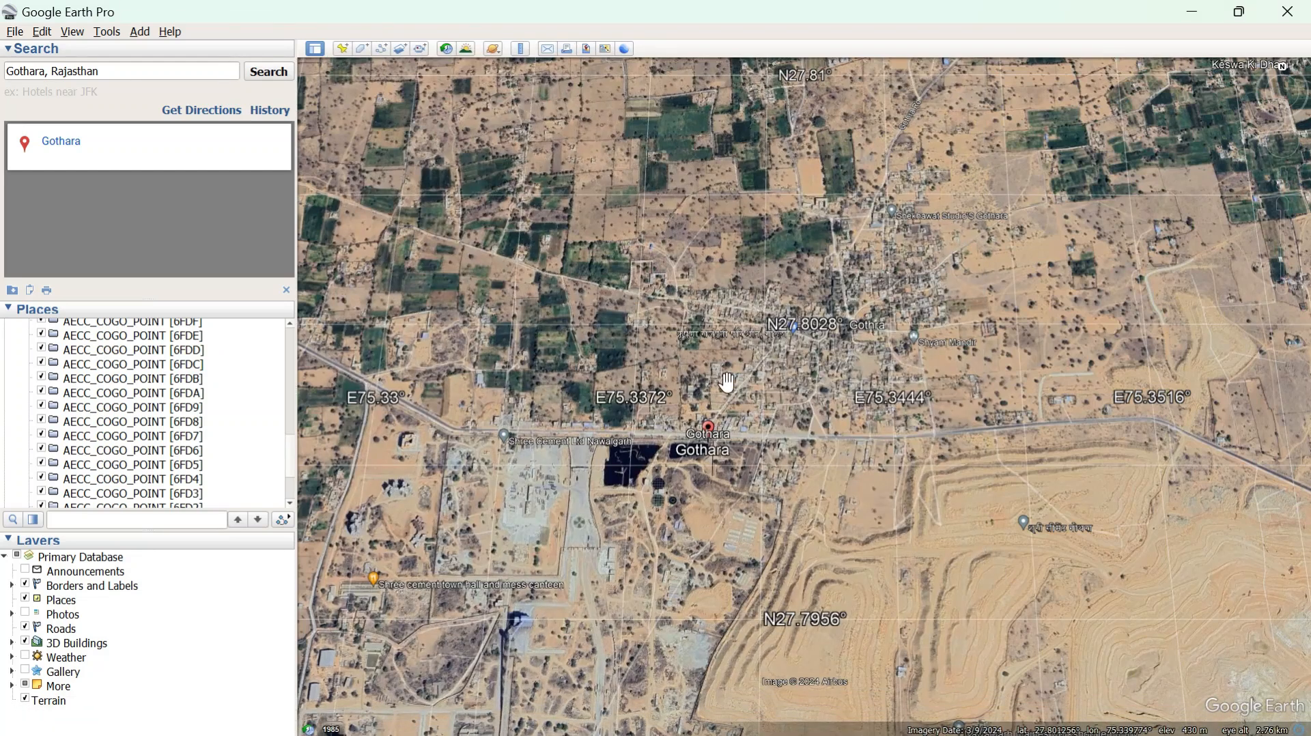
pyautogui.click(105, 35)
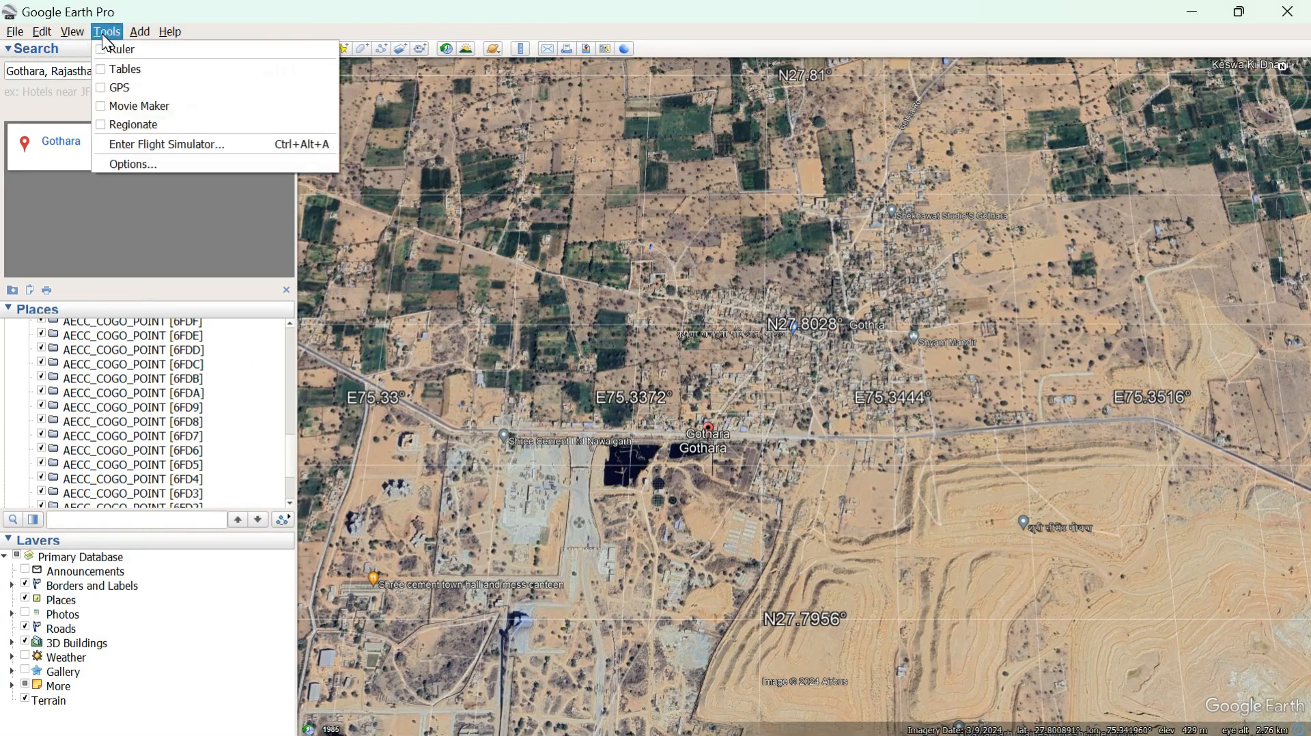
pyautogui.click(115, 165)
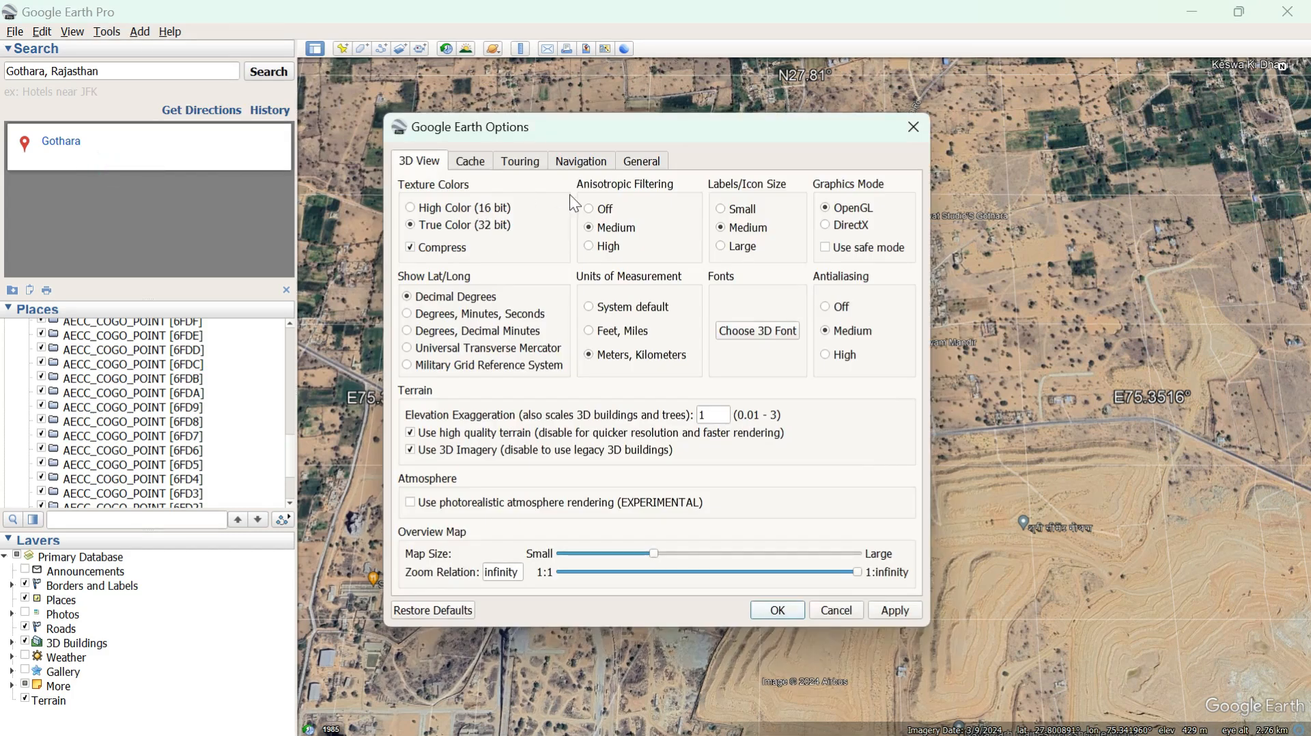
pyautogui.click(408, 348)
pyautogui.click(889, 613)
pyautogui.click(779, 609)
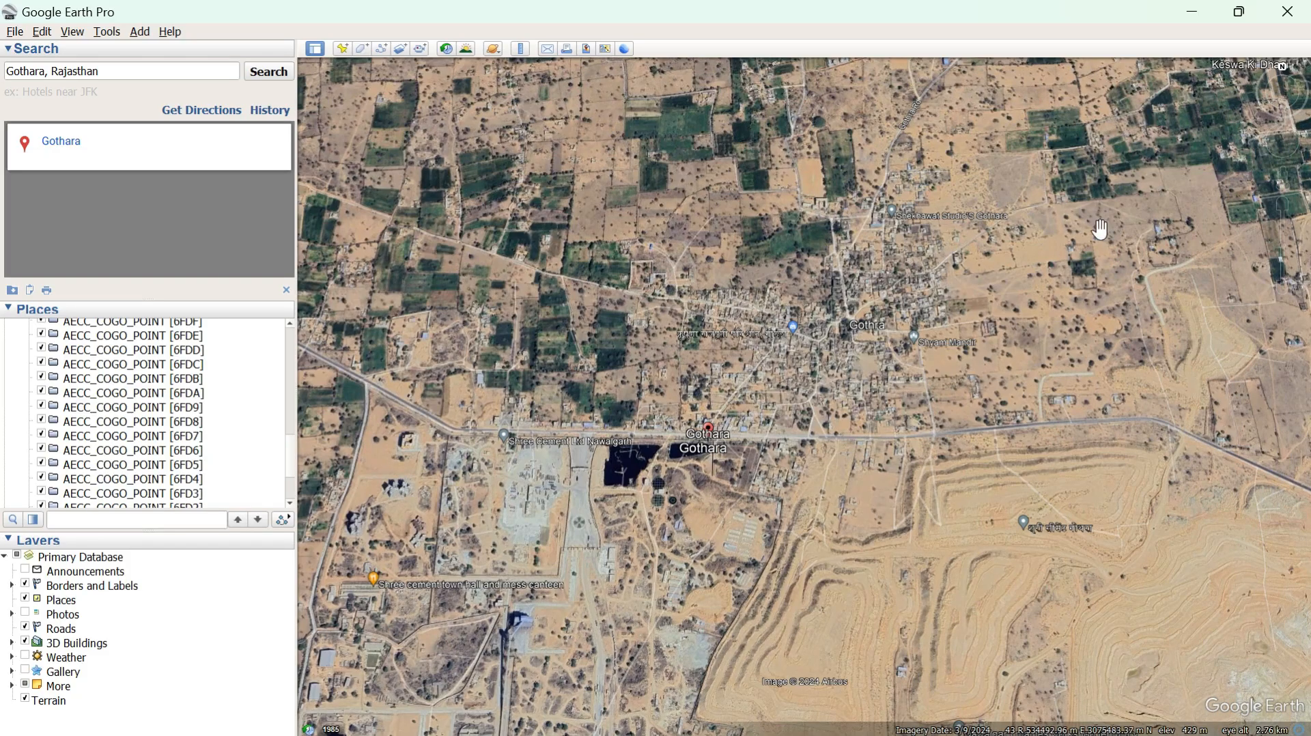
# Return to Civil 3D and assign the UTM84-43N coordinate system (WGS84, EPSG 32643) to the drawing
pyautogui.click(1191, 13)
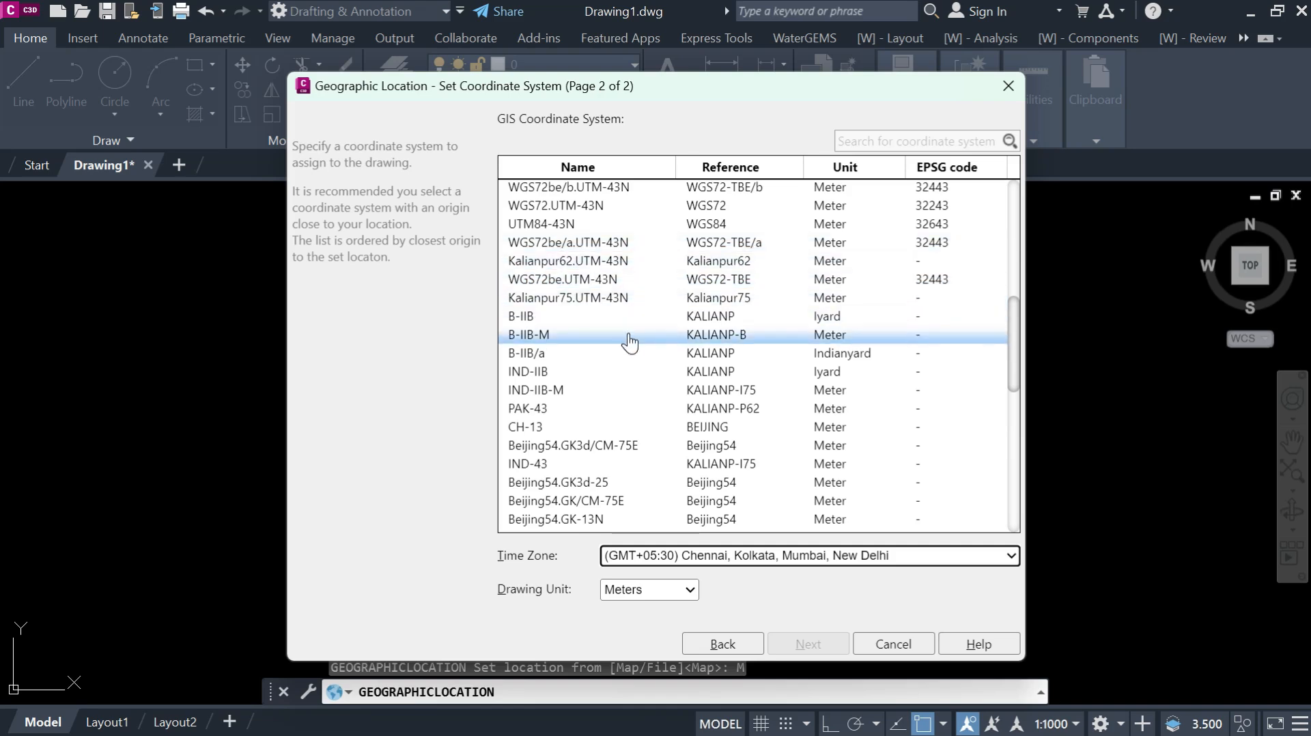
pyautogui.scroll(1, 629, 341)
pyautogui.scroll(1, 629, 342)
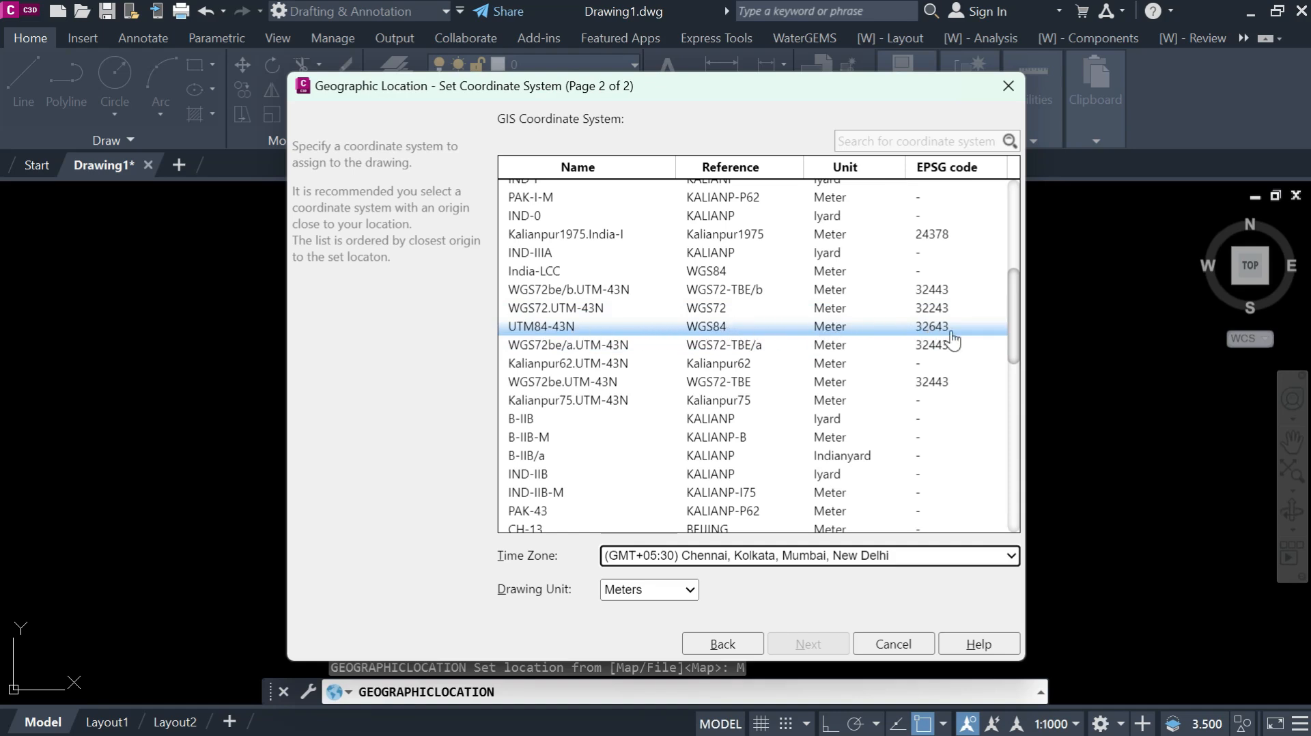
pyautogui.click(629, 323)
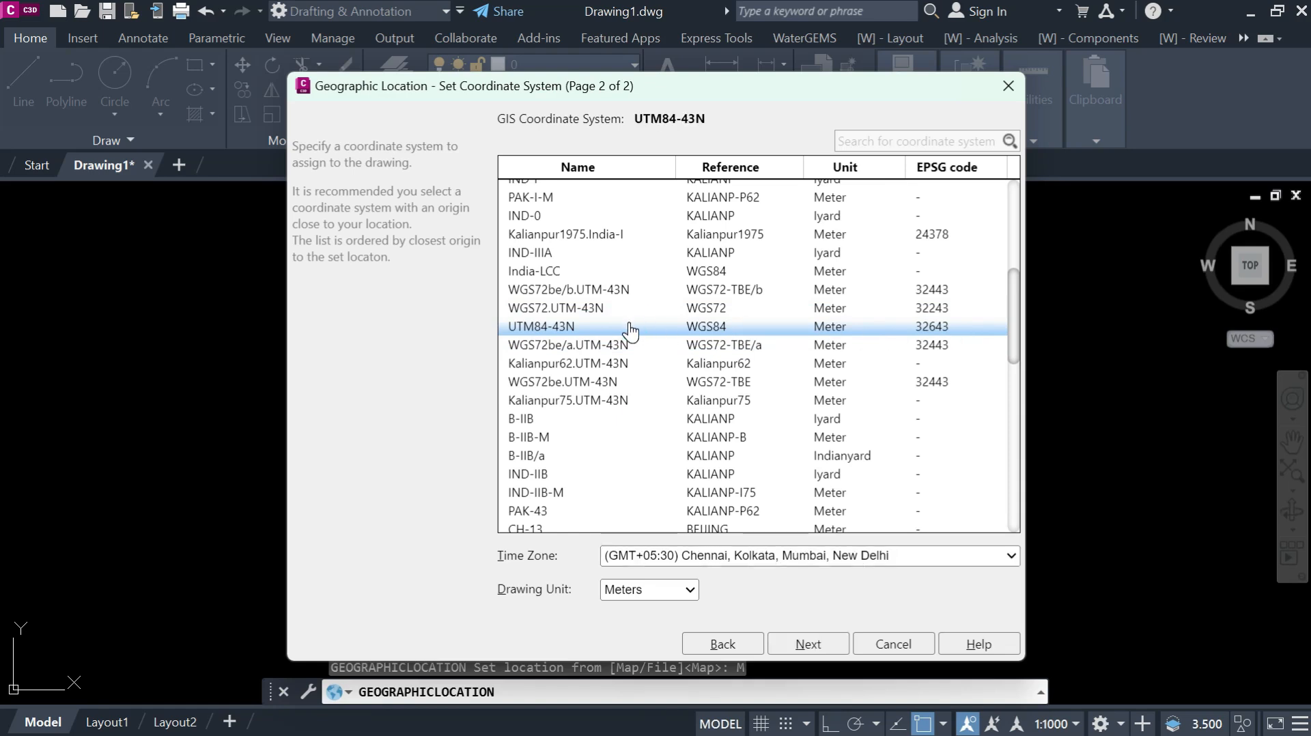
pyautogui.click(806, 644)
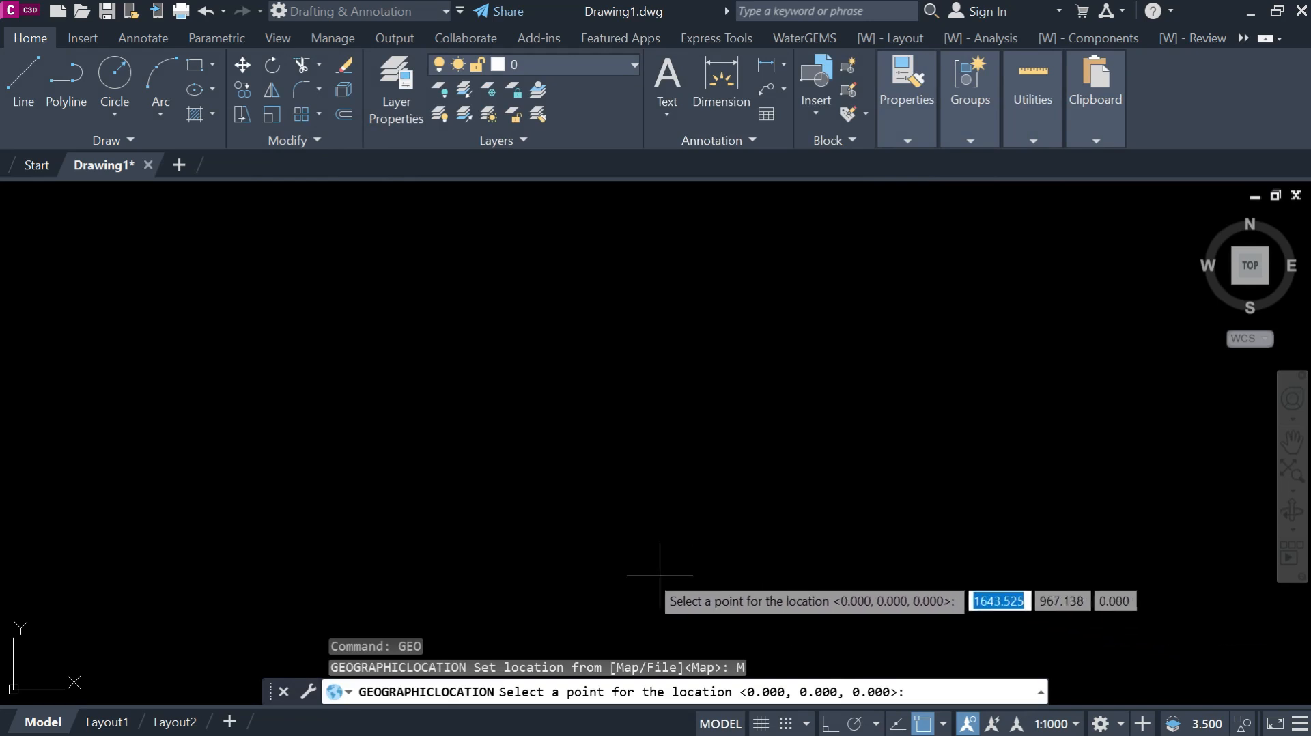
# Place the geographic location marker at a point in empty model space and, with Ortho on, set the north direction straight up
pyautogui.click(495, 532)
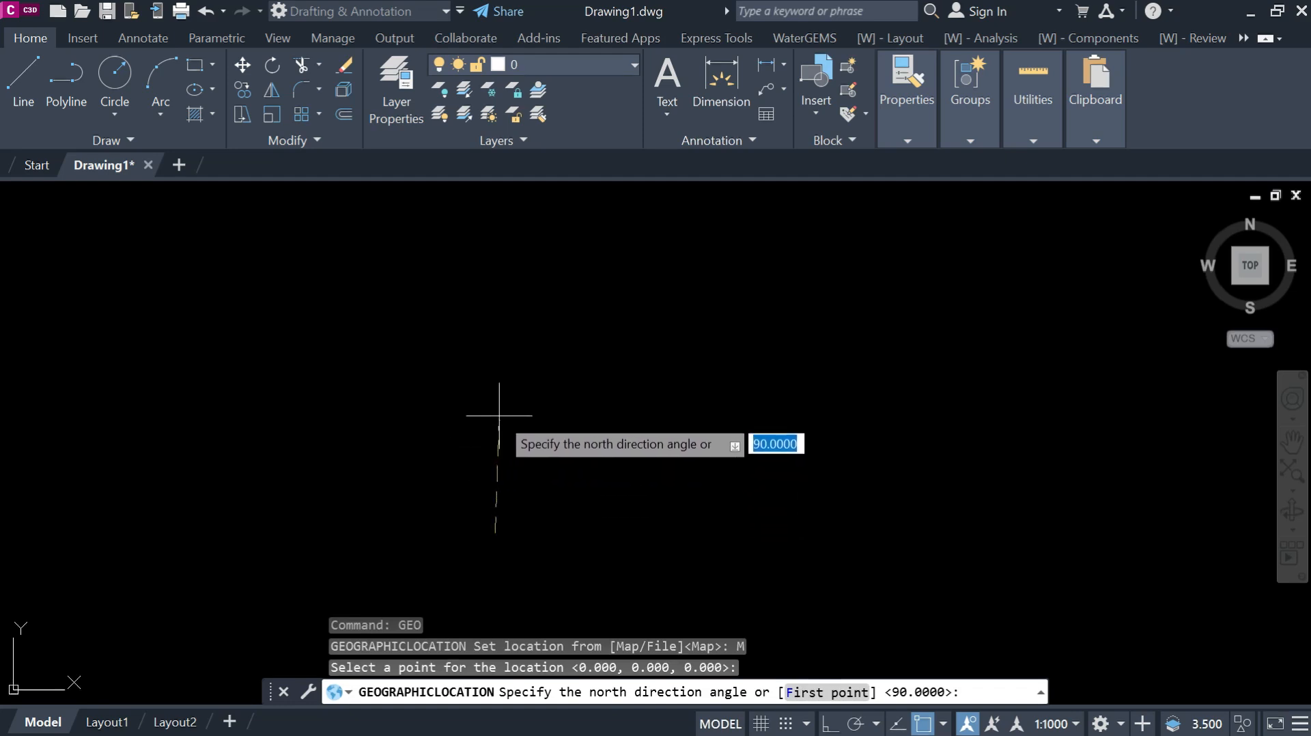
pyautogui.click(829, 726)
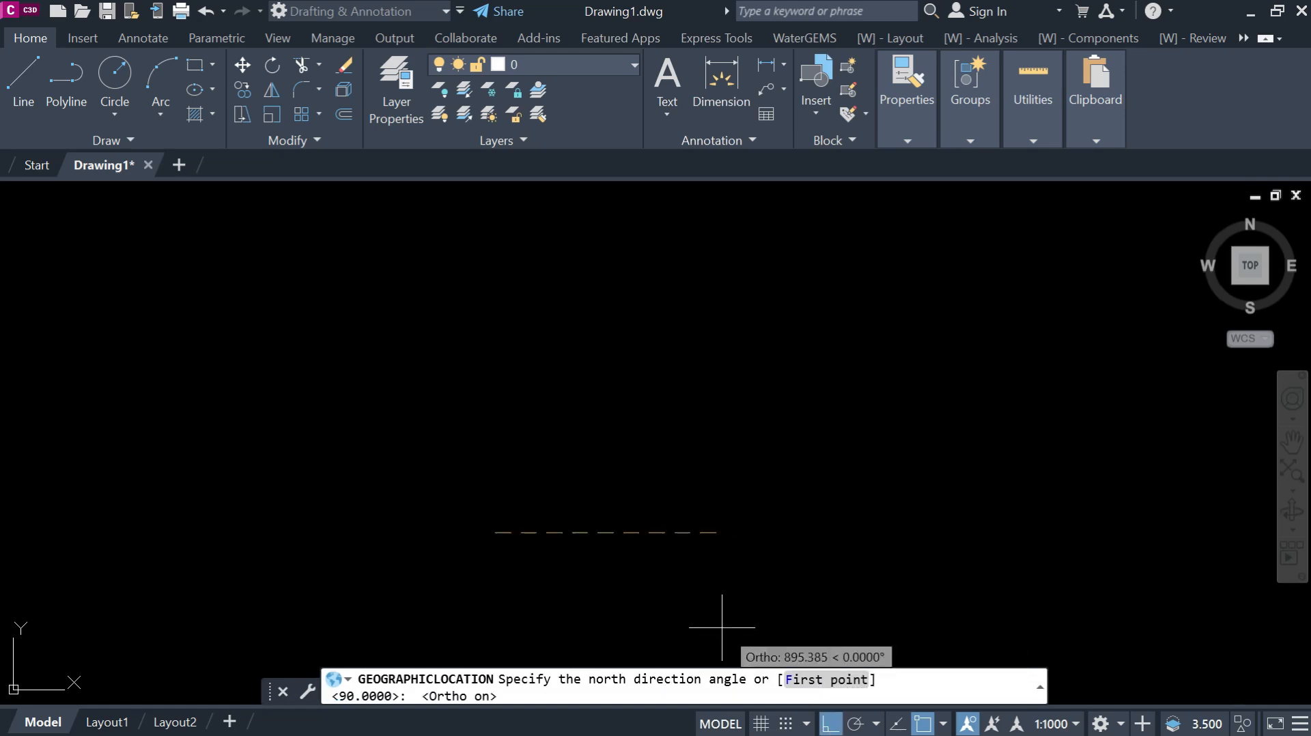
pyautogui.click(496, 247)
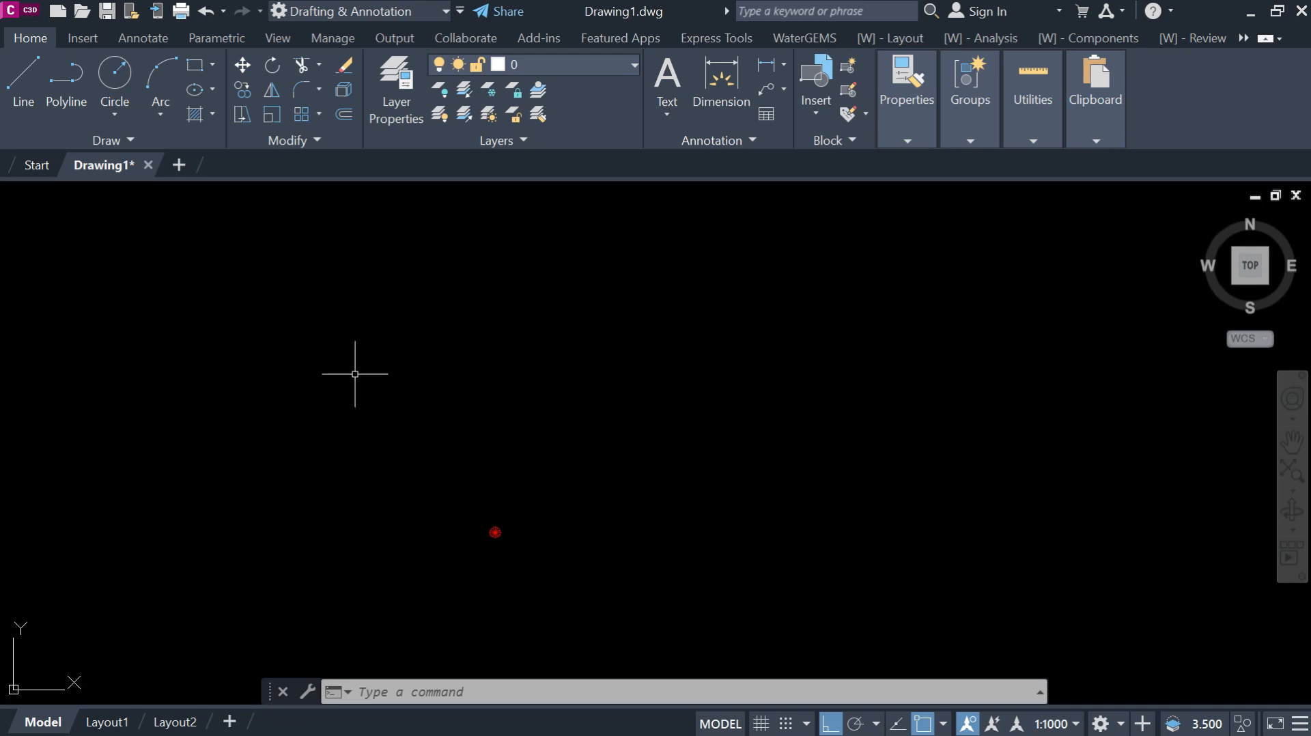
pyautogui.click(151, 38)
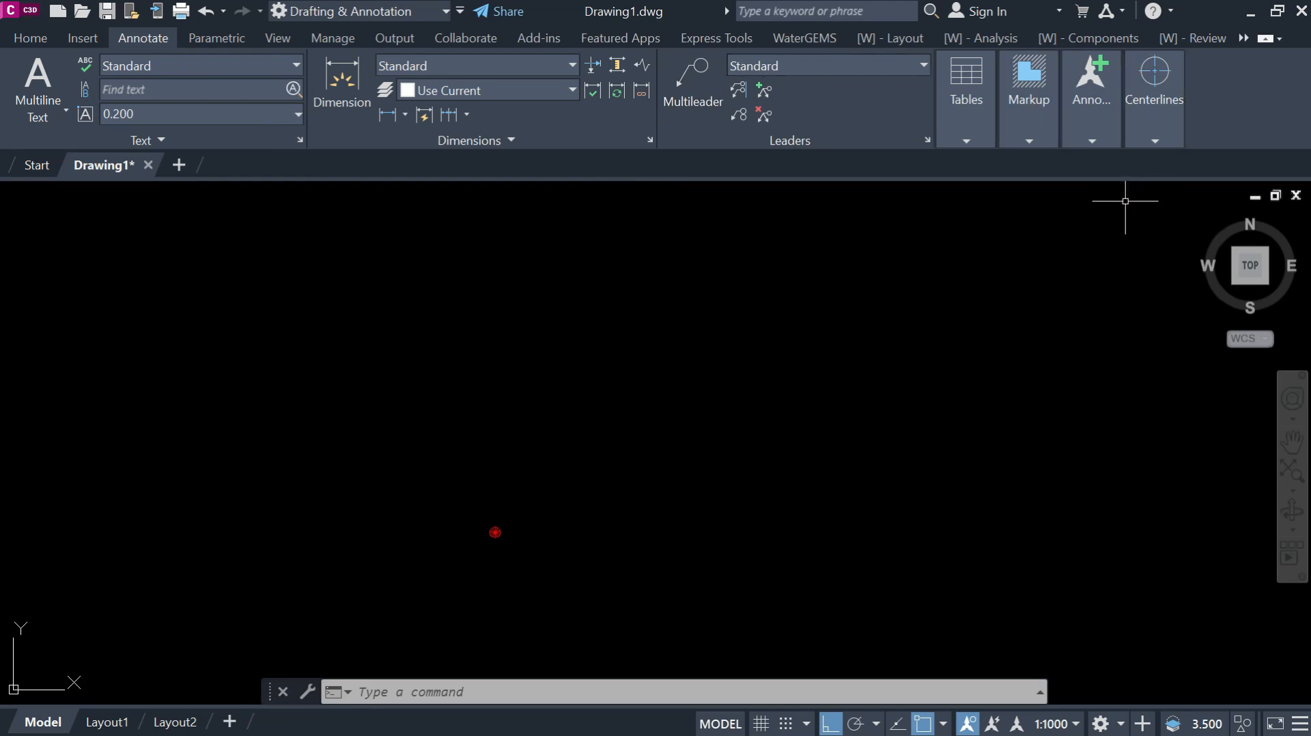
pyautogui.click(31, 36)
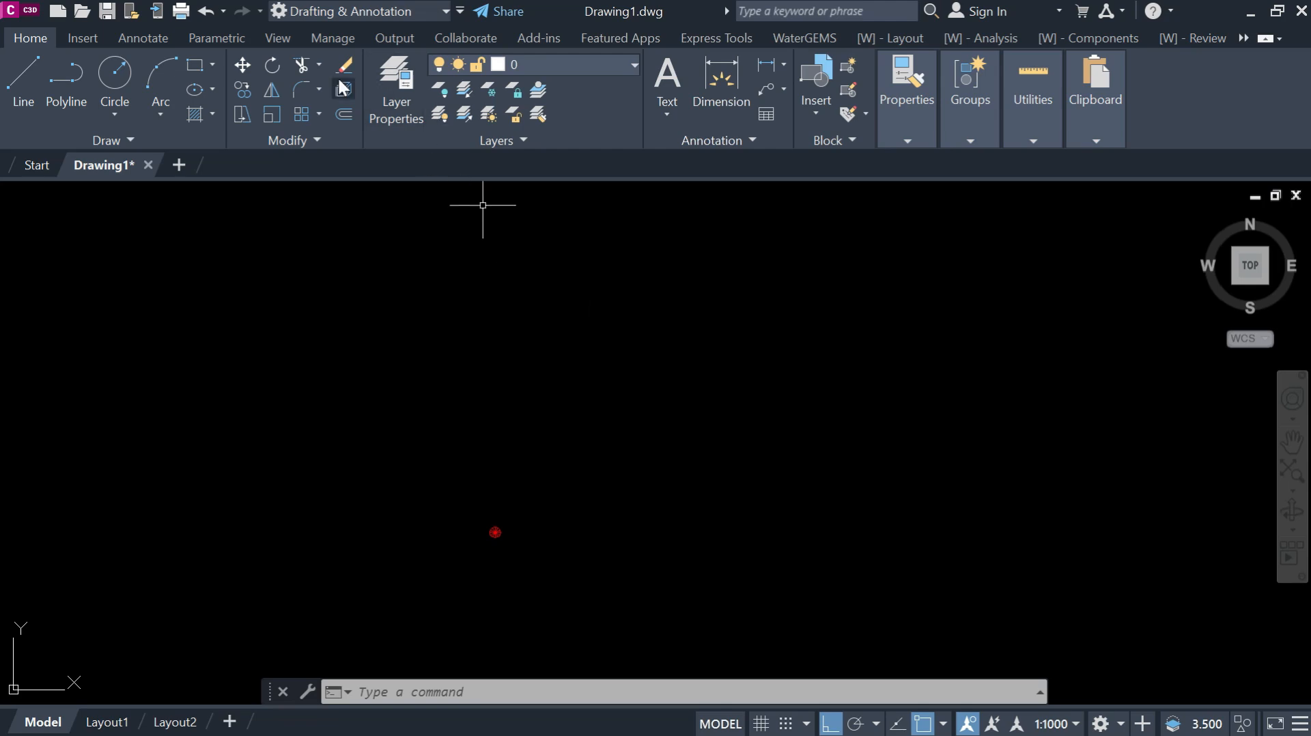
pyautogui.click(157, 40)
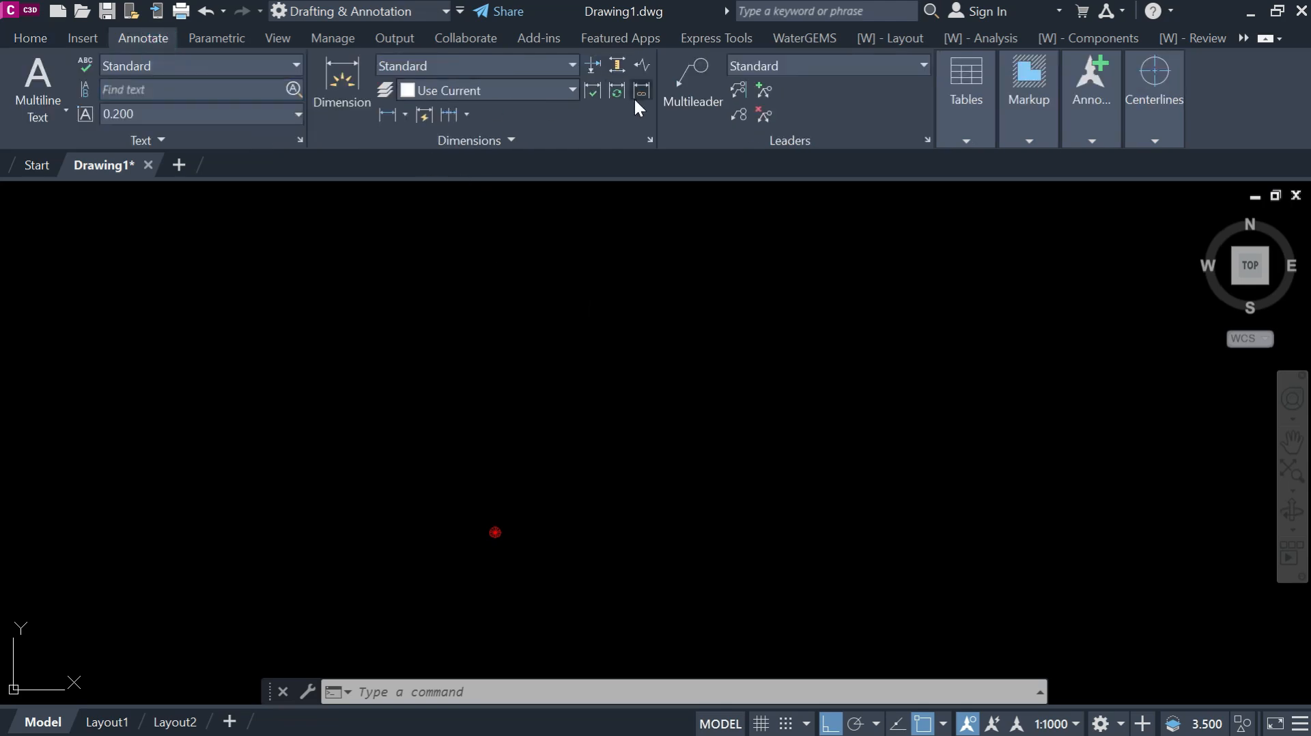